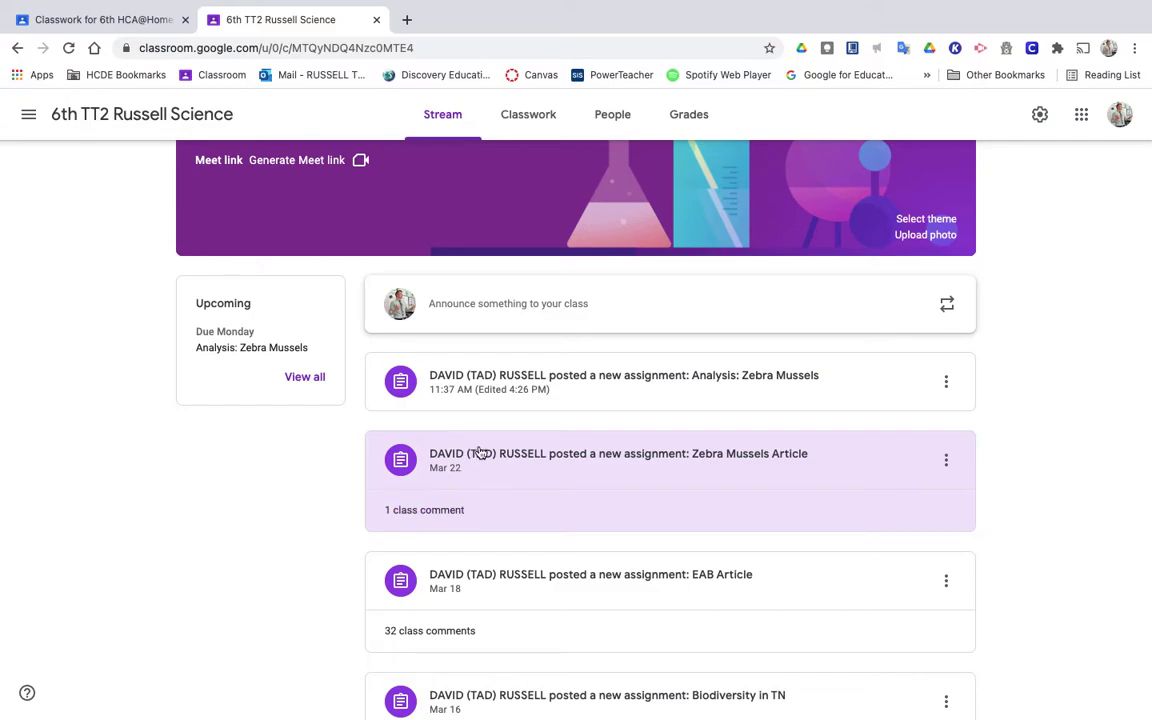
Step: Open the instructions of the "Analysis: Zebra Mussels" assignment and its attached "4.3 Zebra Mussels" document
{"action": "left_click", "coordinate": [578, 386]}
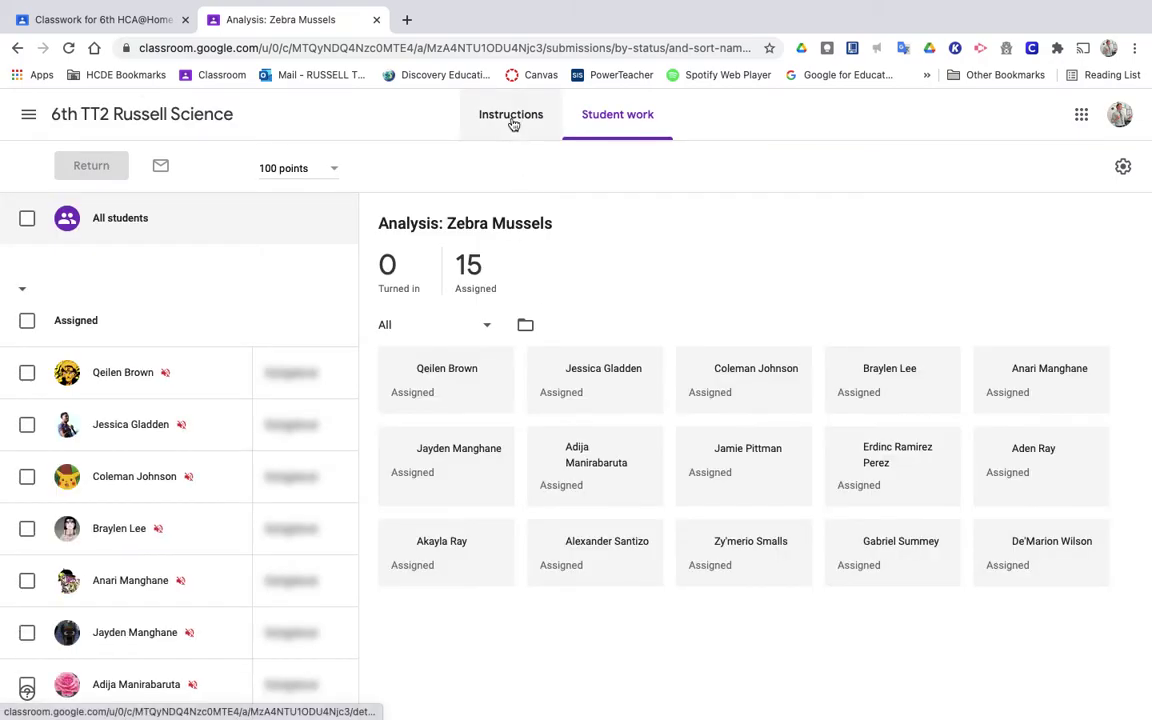
{"action": "left_click", "coordinate": [511, 119]}
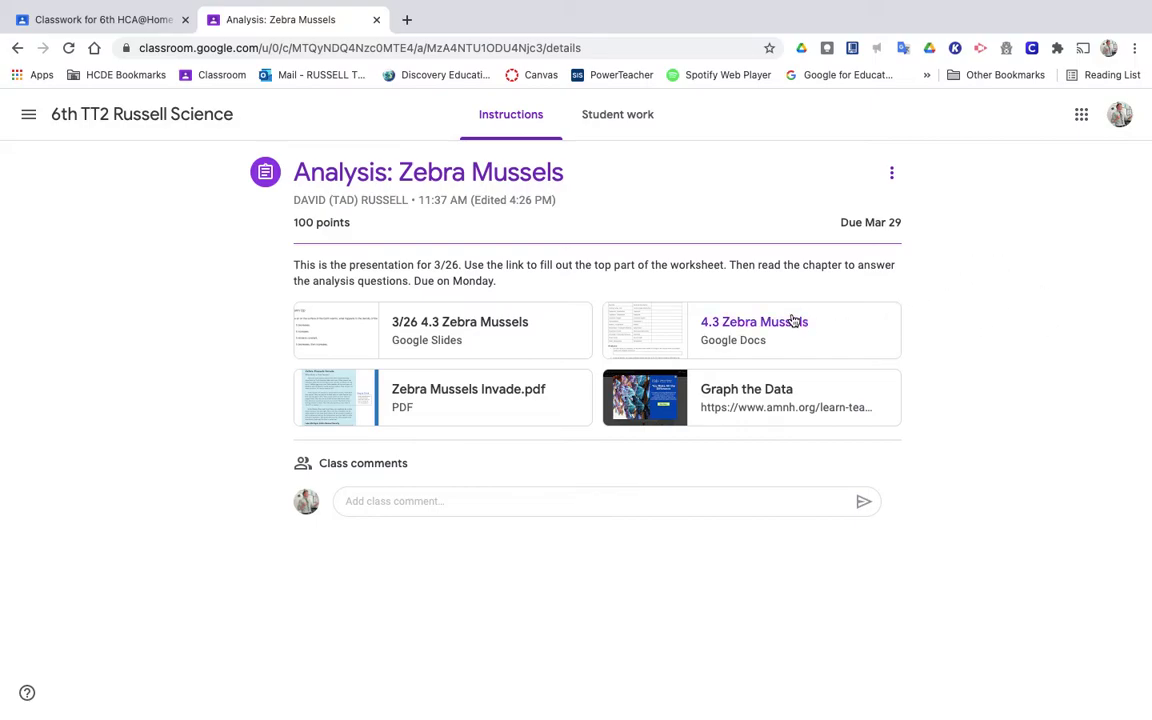
{"action": "left_click", "coordinate": [756, 324]}
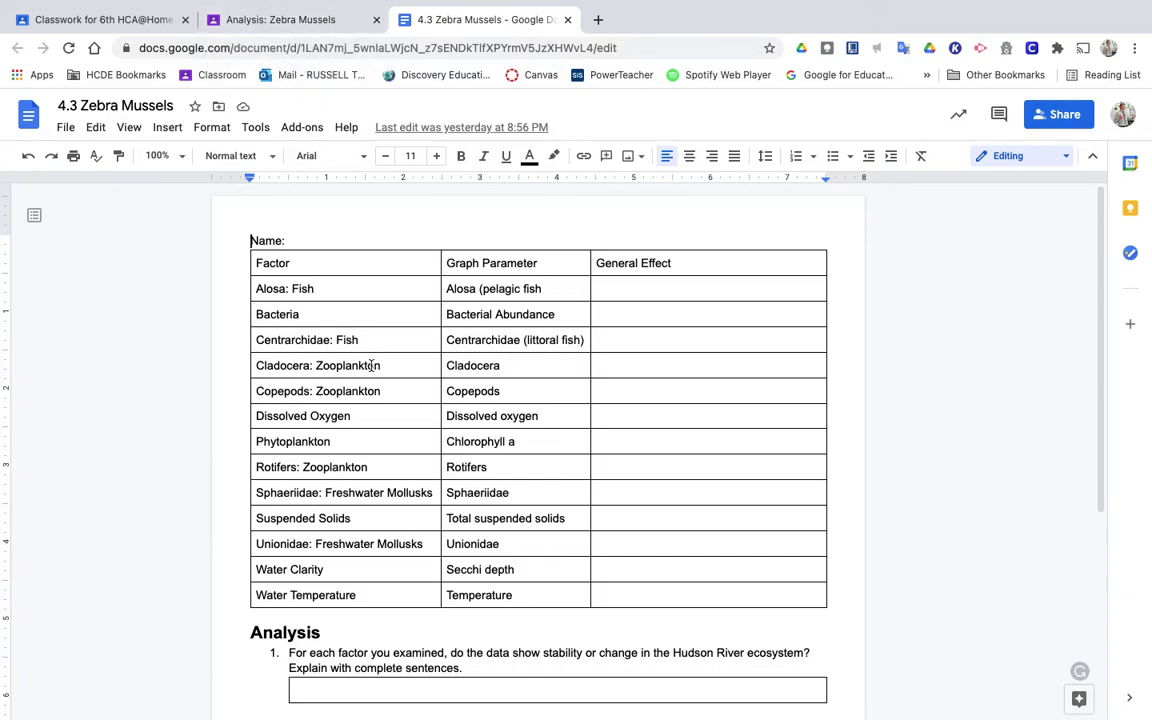
Step: Return to the assignment, open its "Graph the Data" link and chart the Kingston sampling station
{"action": "left_click", "coordinate": [292, 30]}
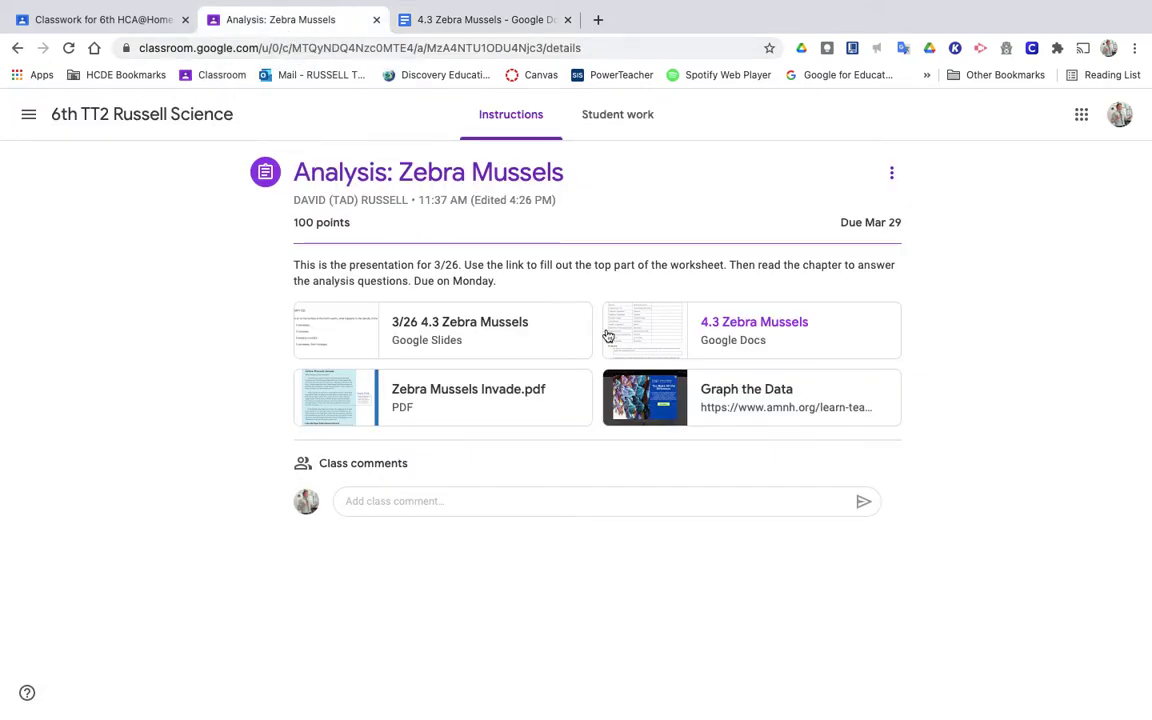
{"action": "left_click", "coordinate": [753, 396]}
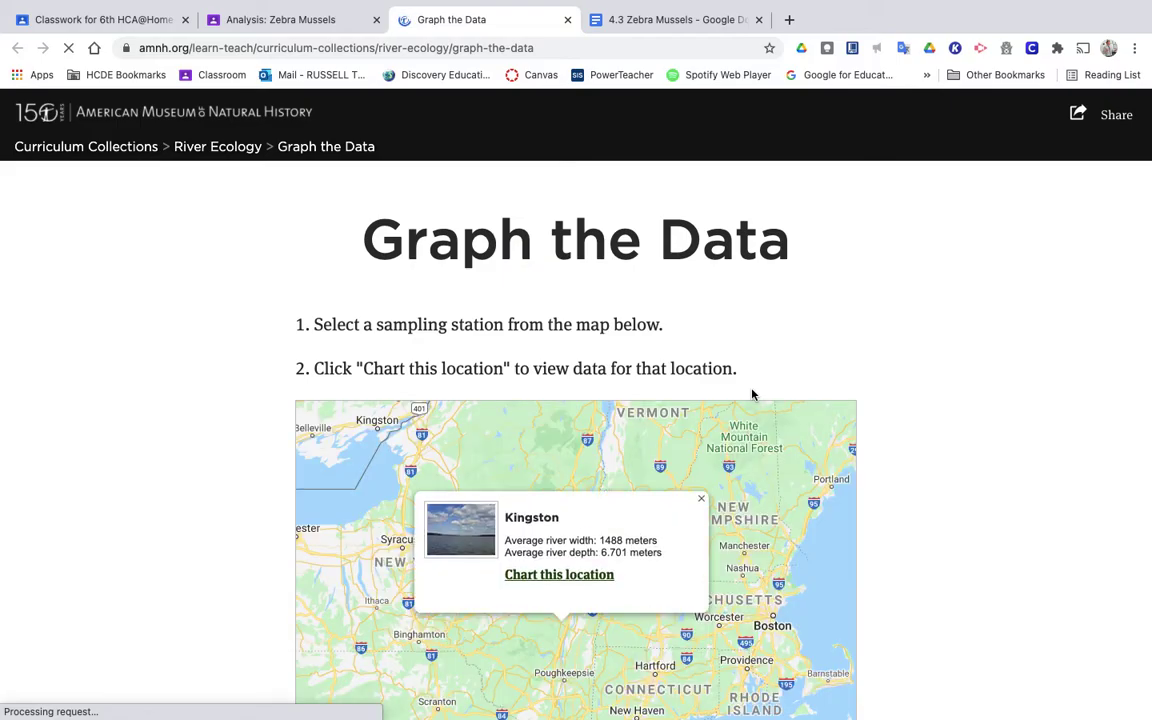
{"action": "scroll", "coordinate": [978, 469], "scroll_direction": "down", "scroll_amount": 3}
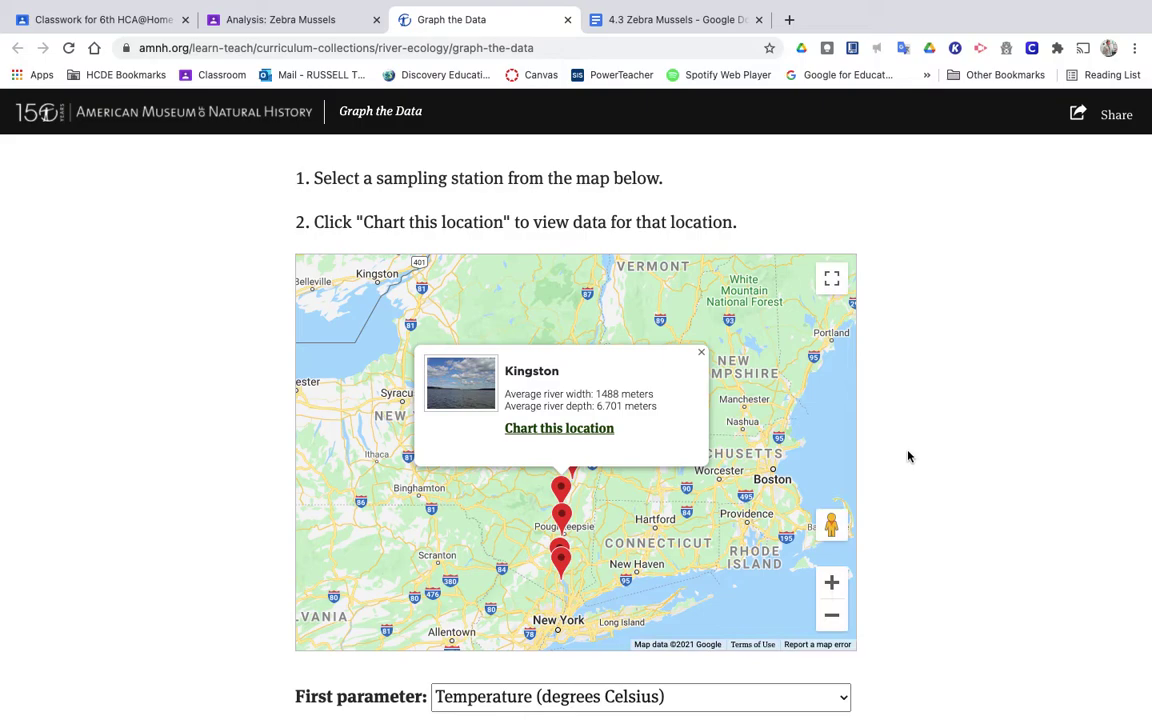
{"action": "left_click", "coordinate": [574, 430]}
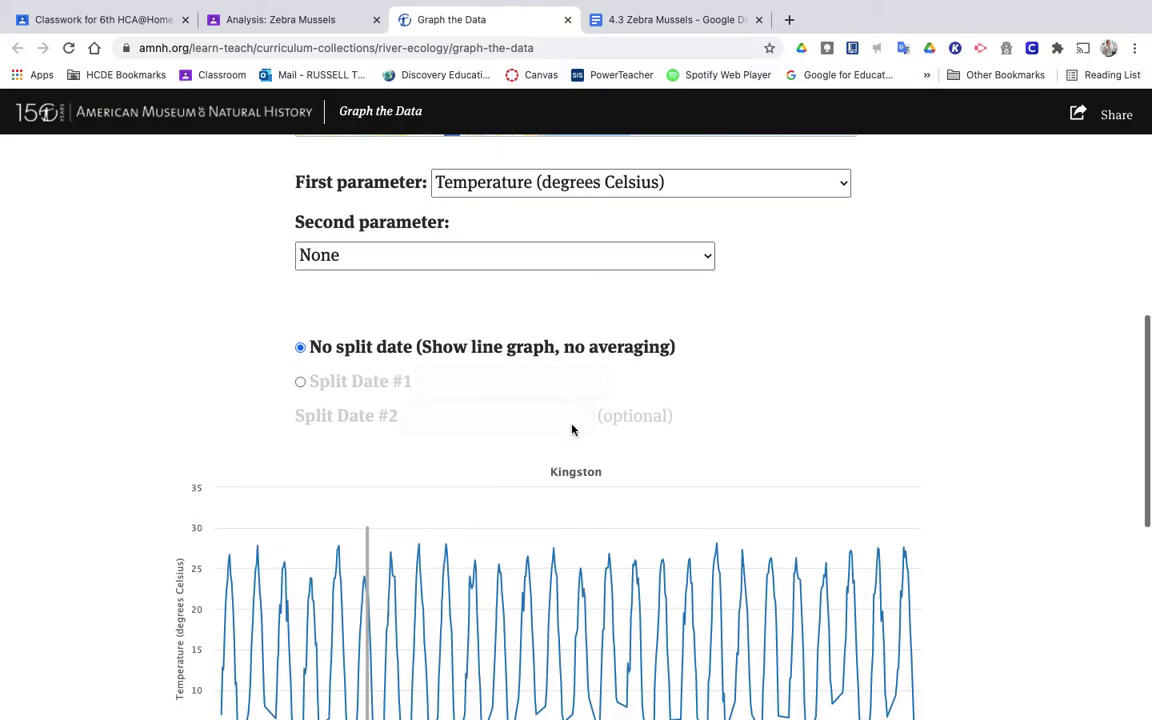
Step: Set the chart's first parameter to Zebra mussel and the second to Bacterial production (micrograms carbon / L / day)
{"action": "left_click", "coordinate": [581, 189]}
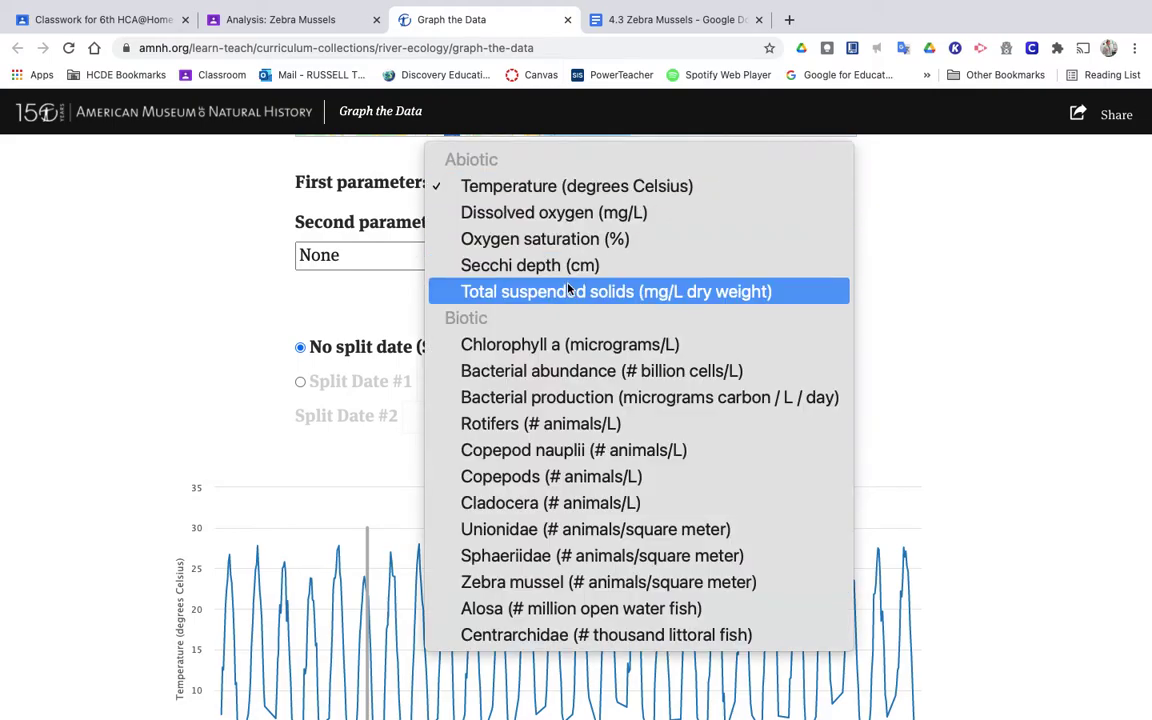
{"action": "left_click", "coordinate": [512, 584]}
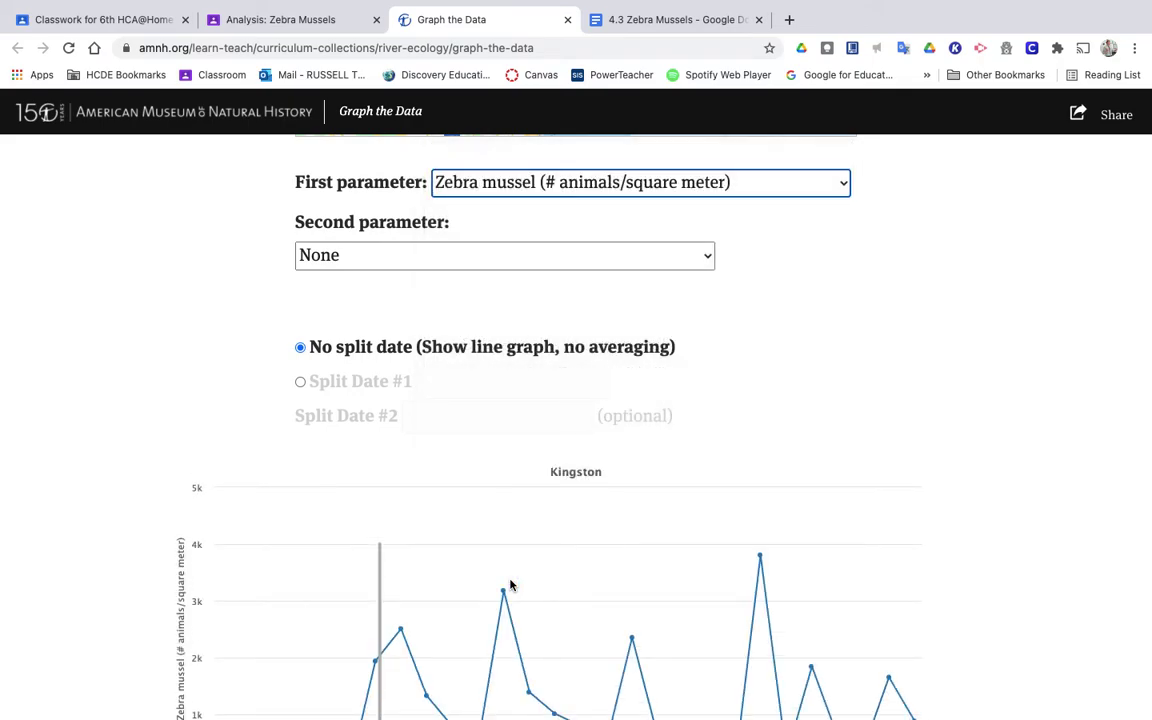
{"action": "left_click", "coordinate": [532, 268]}
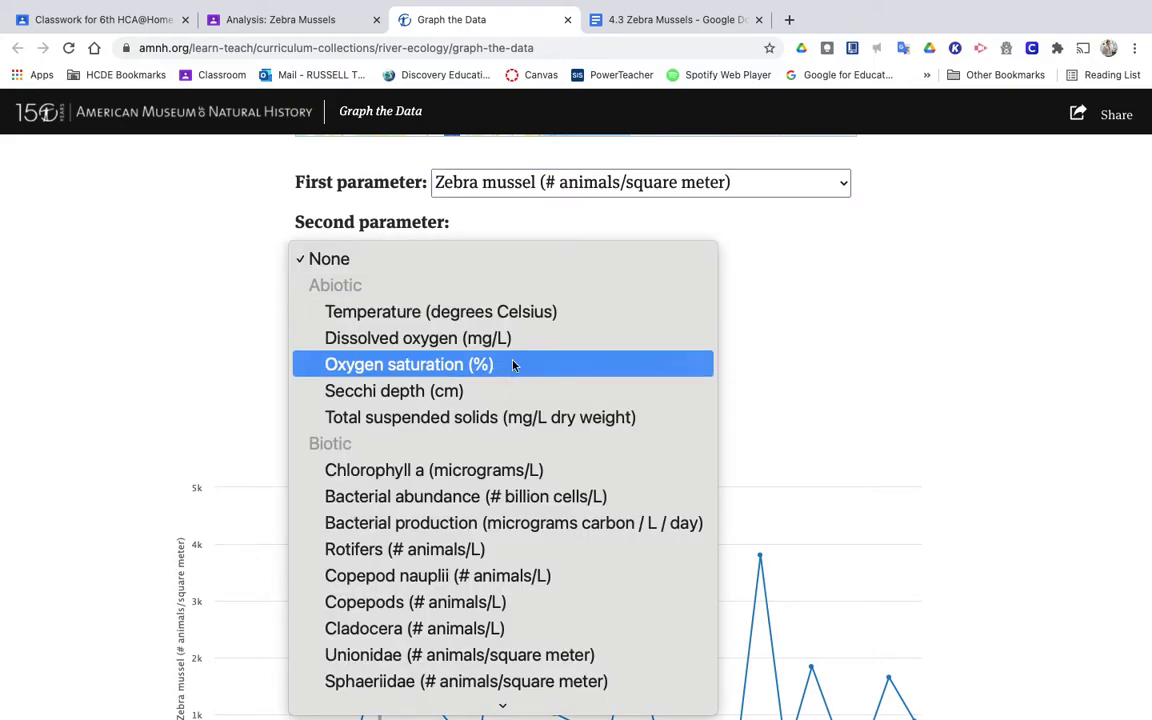
{"action": "scroll", "coordinate": [508, 402], "scroll_direction": "down", "scroll_amount": 1}
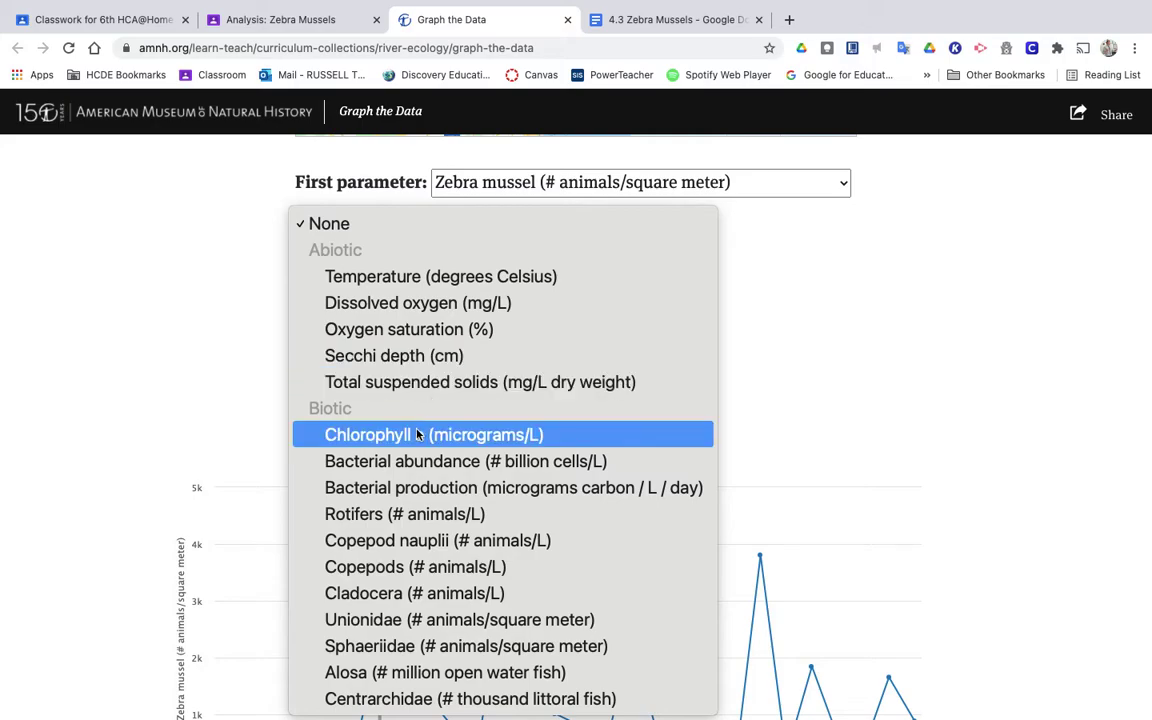
{"action": "left_click", "coordinate": [432, 486]}
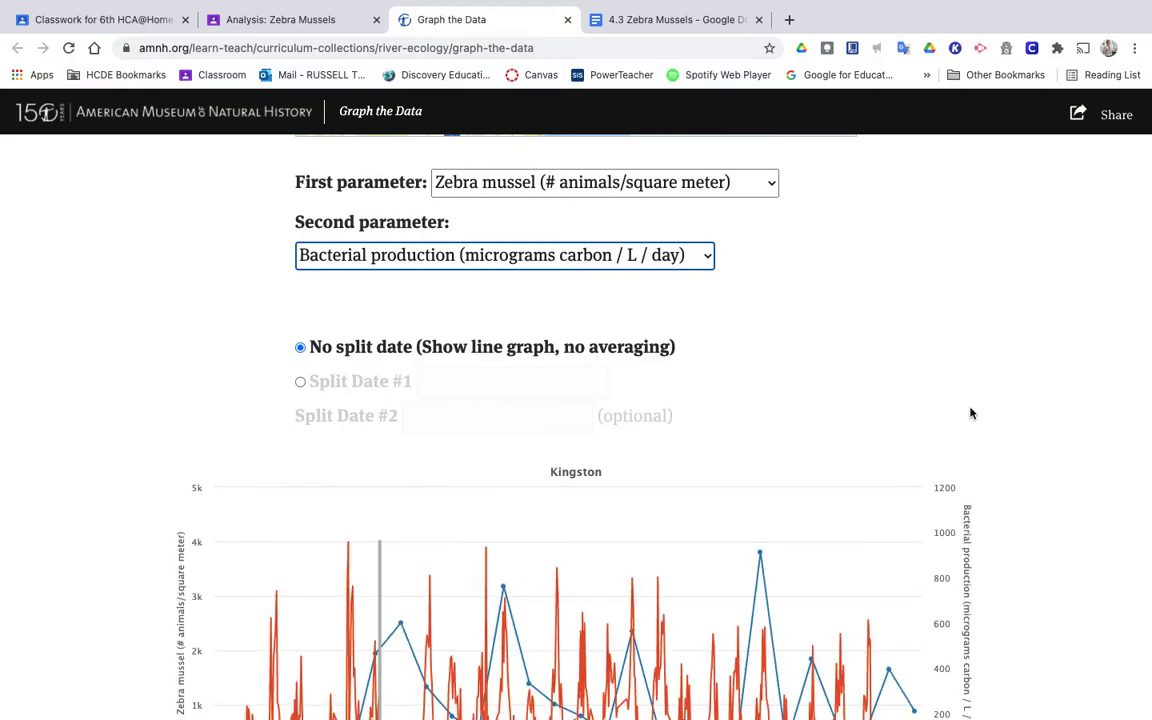
Step: Zoom the zebra mussel and bacterial production chart to about 1988 through 1996
{"action": "scroll", "coordinate": [1022, 480], "scroll_direction": "down", "scroll_amount": 2}
{"action": "scroll", "coordinate": [1022, 488], "scroll_direction": "down", "scroll_amount": 4}
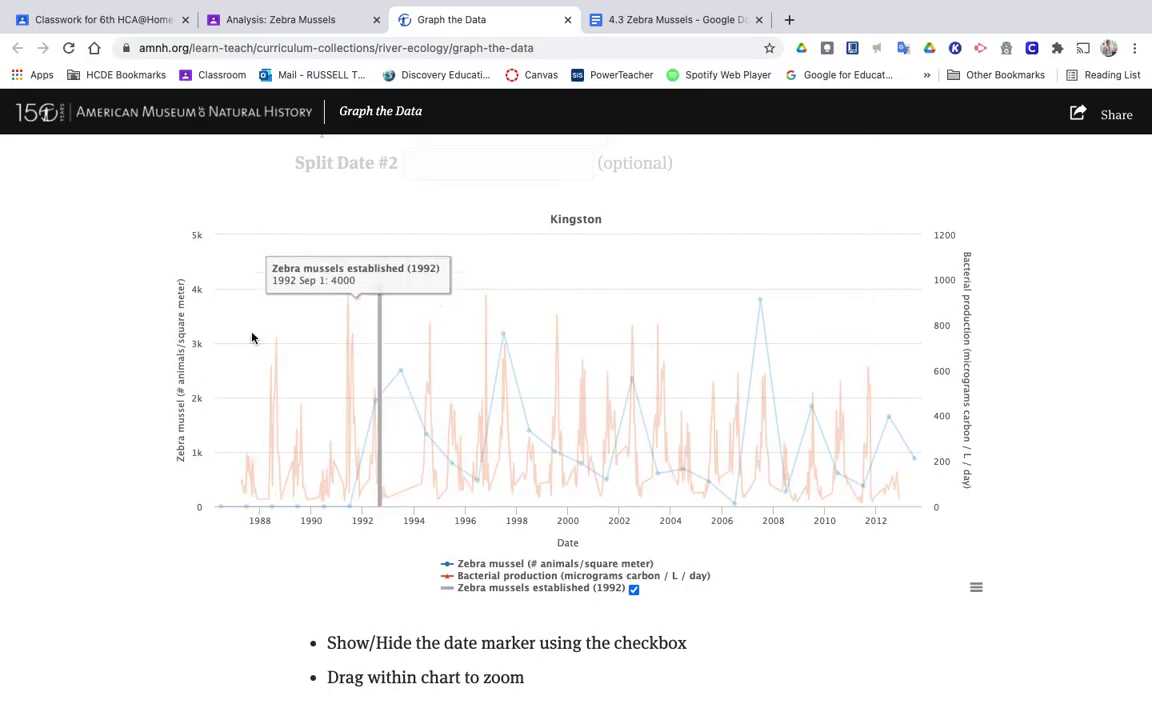
{"action": "left_click_drag", "start_coordinate": [252, 338], "coordinate": [476, 373]}
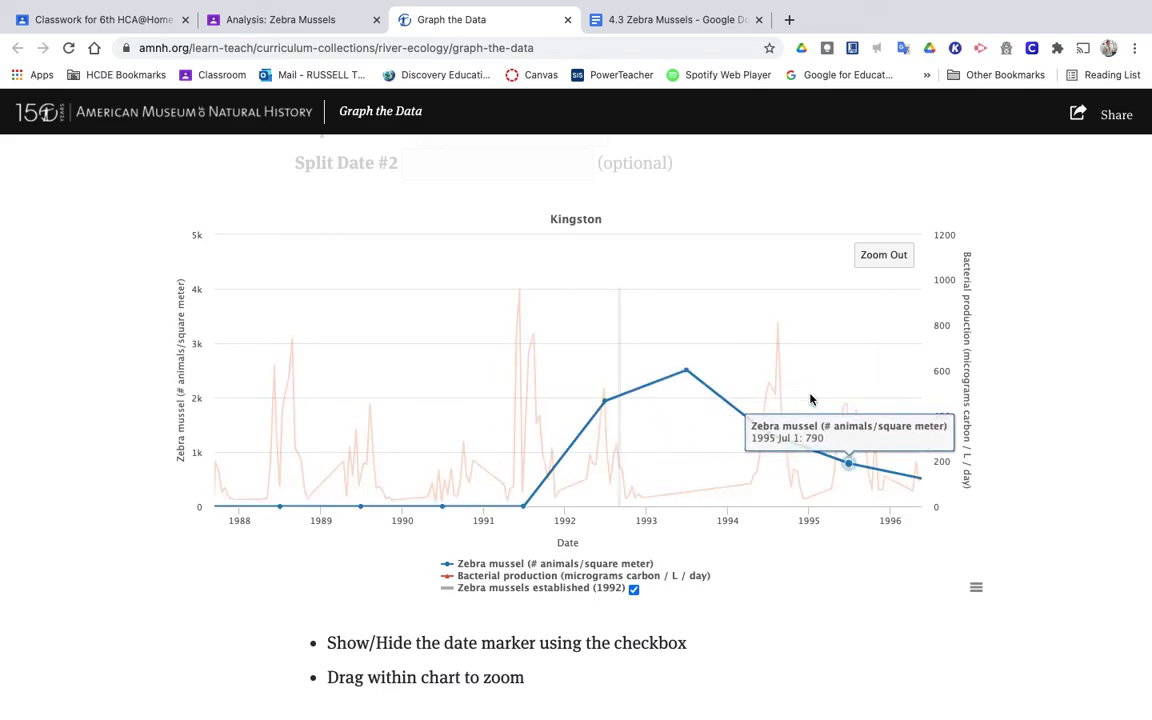
Step: In the 4.3 Zebra Mussels worksheet, enter "Bacterial production increased for" as the General Effect for Alosa: Fish
{"action": "left_click", "coordinate": [662, 20]}
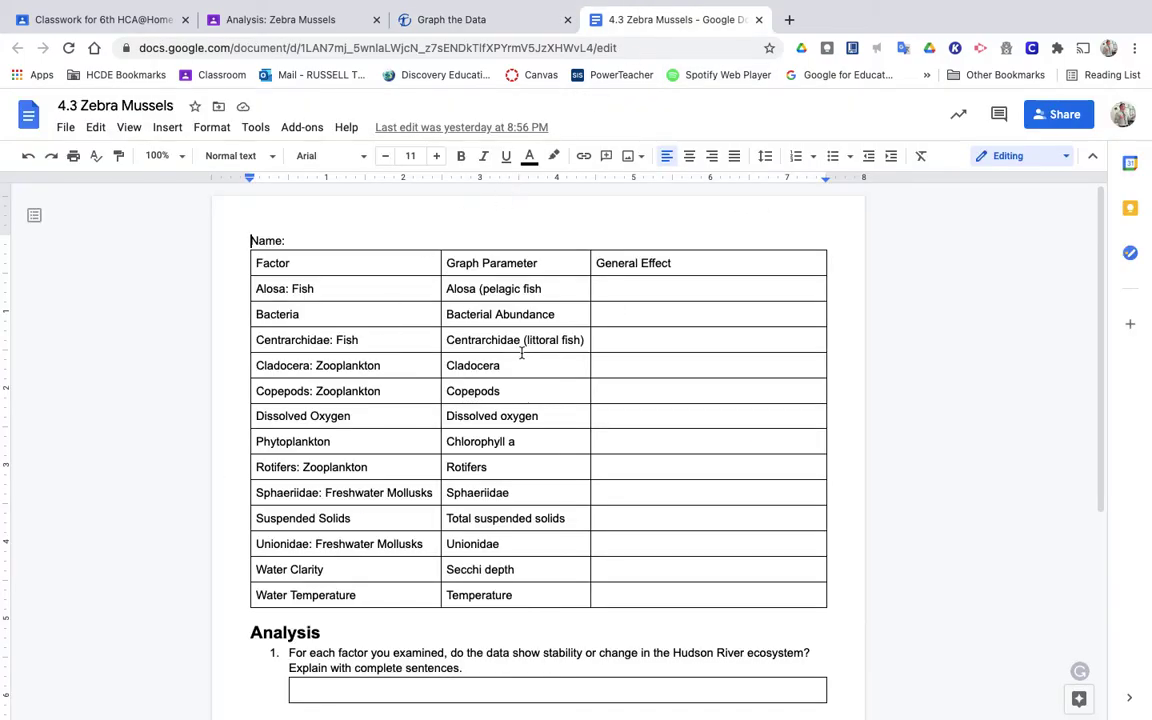
{"action": "left_click", "coordinate": [605, 294]}
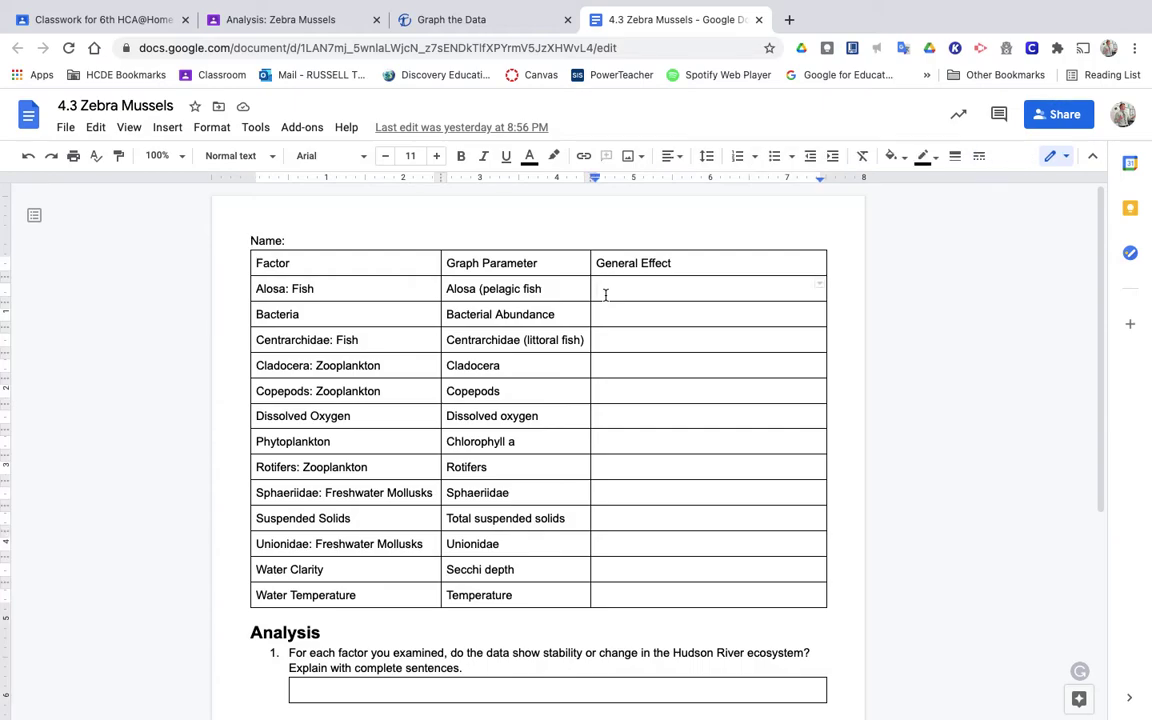
{"action": "type", "text": "bac"}
{"action": "type", "text": "terial pro"}
{"action": "type", "text": "duc"}
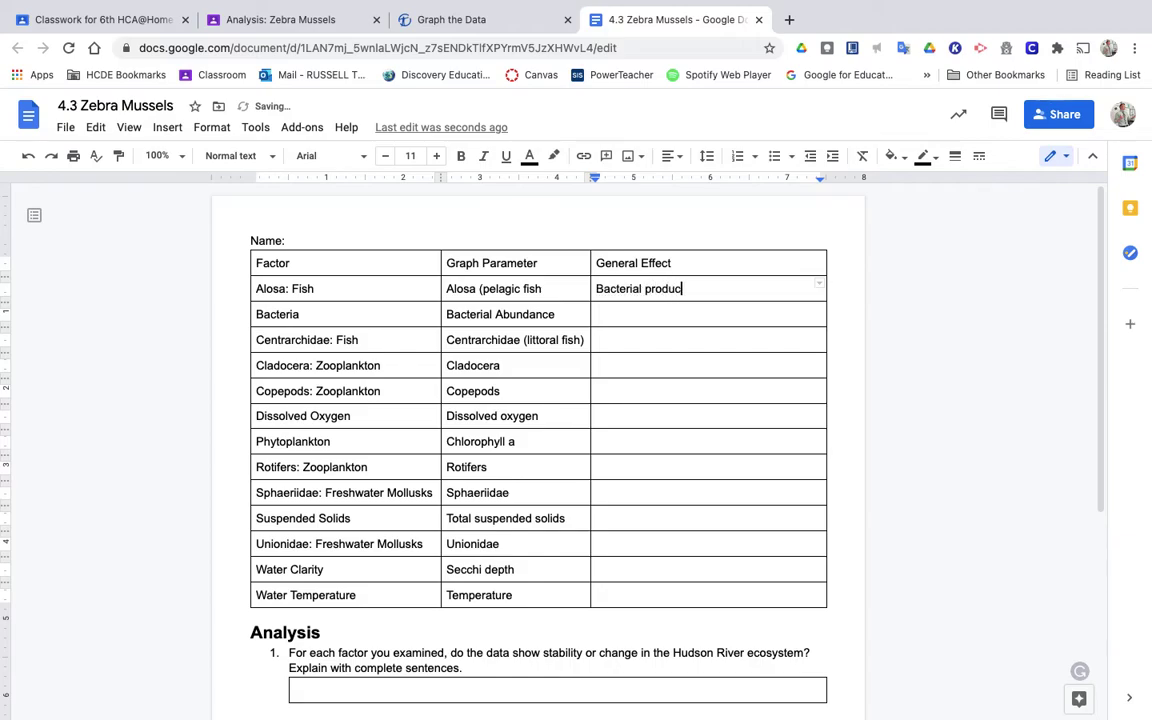
{"action": "type", "text": "tion increased for"}
Step: Recheck bacterial production on the chart and replace "increased for" in the worksheet entry with "decreased until 1994 until"
{"action": "left_click", "coordinate": [448, 19]}
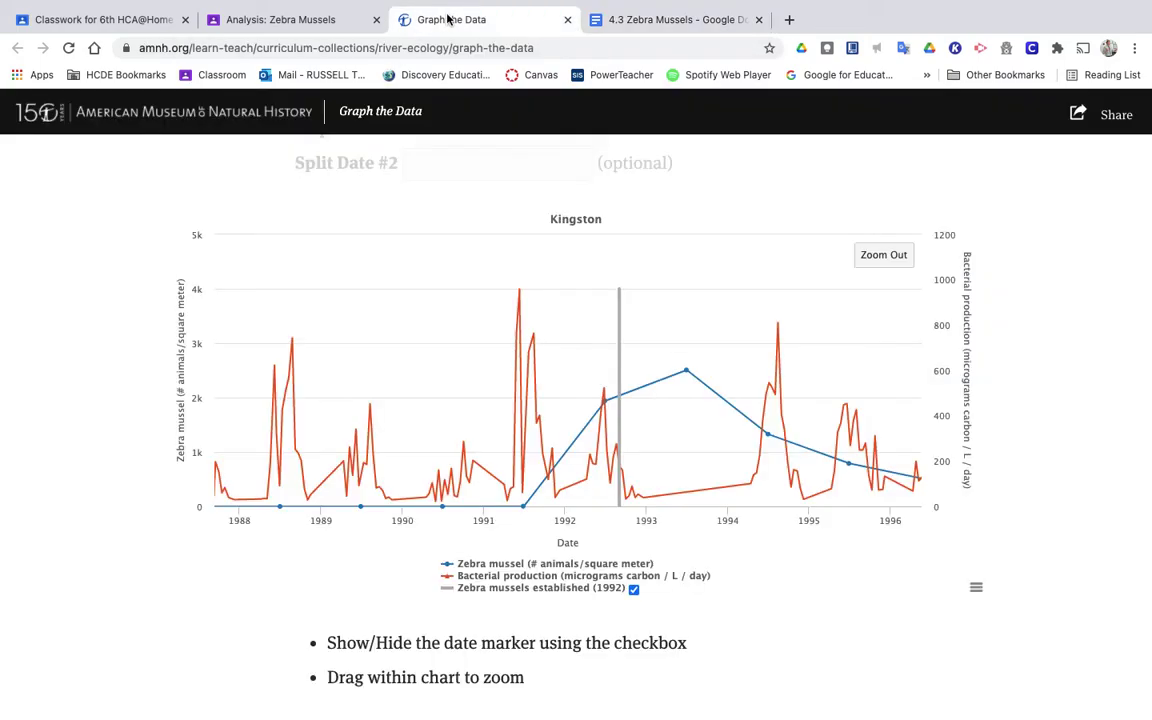
{"action": "mouse_move", "coordinate": [733, 468]}
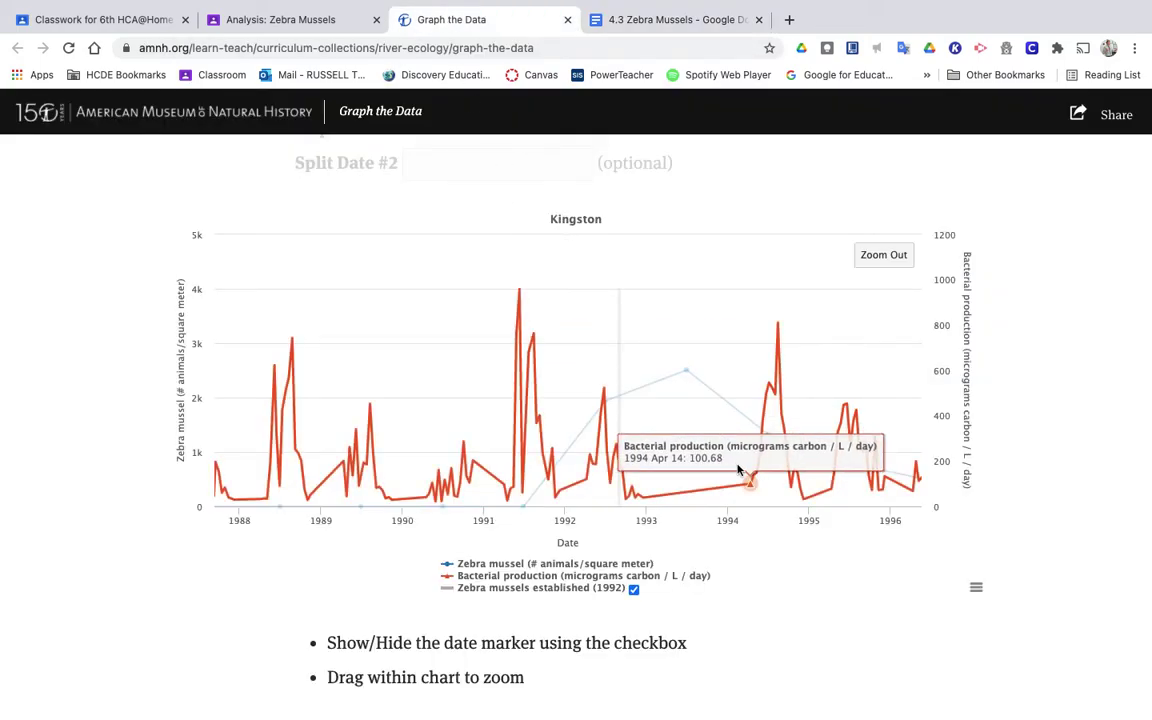
{"action": "left_click", "coordinate": [684, 19]}
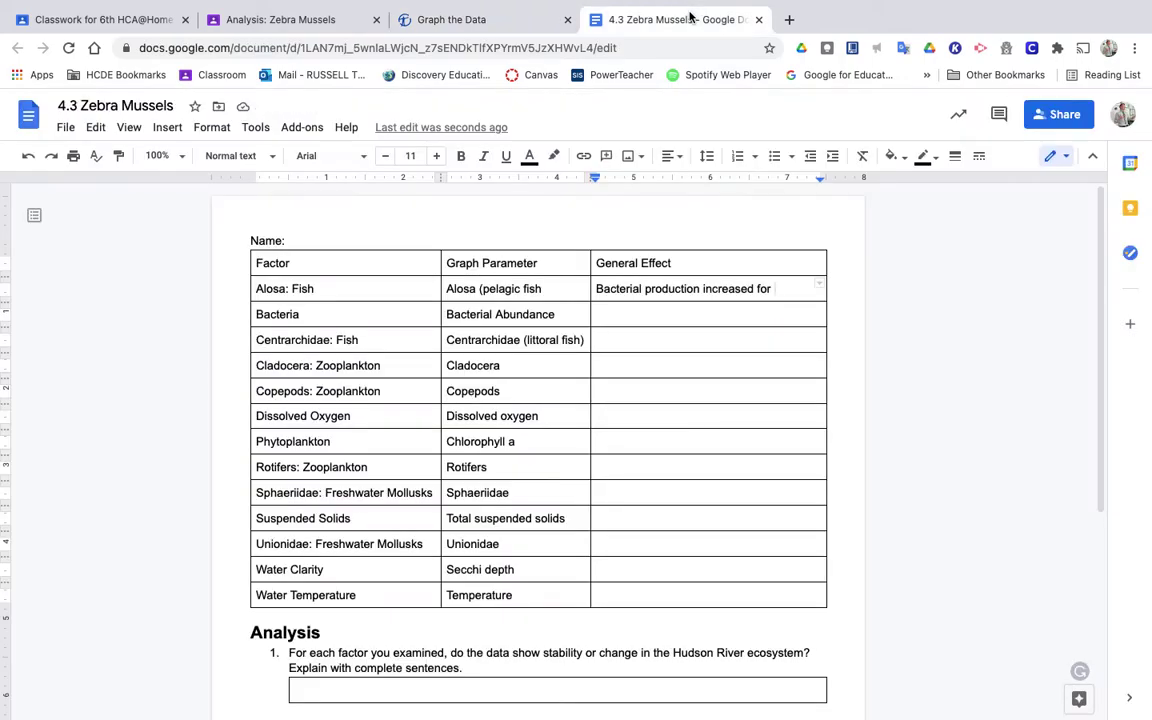
{"action": "key", "text": "BackSpace"}
{"action": "key", "text": "BackSpace"}
{"action": "key", "text": "BackSpace"}
{"action": "key", "text": "BackSpace"}
{"action": "key", "text": "BackSpace"}
{"action": "key", "text": "BackSpace"}
{"action": "key", "text": "BackSpace"}
{"action": "key", "text": "BackSpace"}
{"action": "key", "text": "BackSpace"}
{"action": "key", "text": "BackSpace"}
{"action": "key", "text": "BackSpace"}
{"action": "key", "text": "BackSpace"}
{"action": "type", "text": "decreased until 1"}
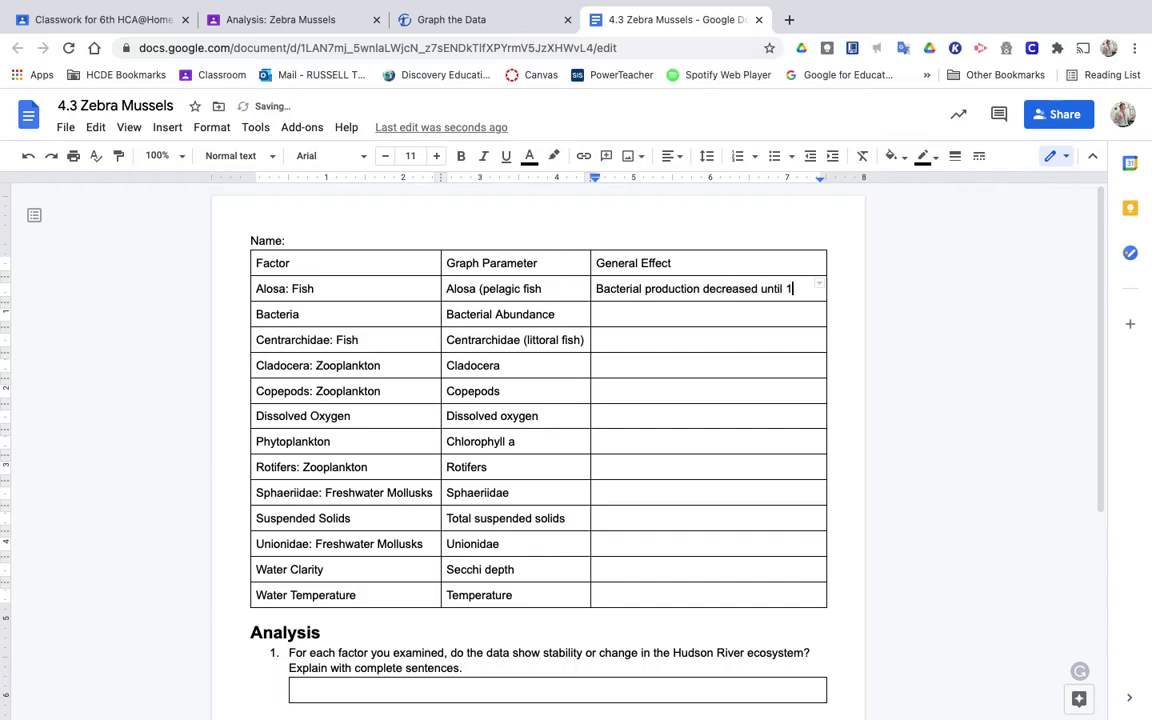
{"action": "type", "text": "994 until"}
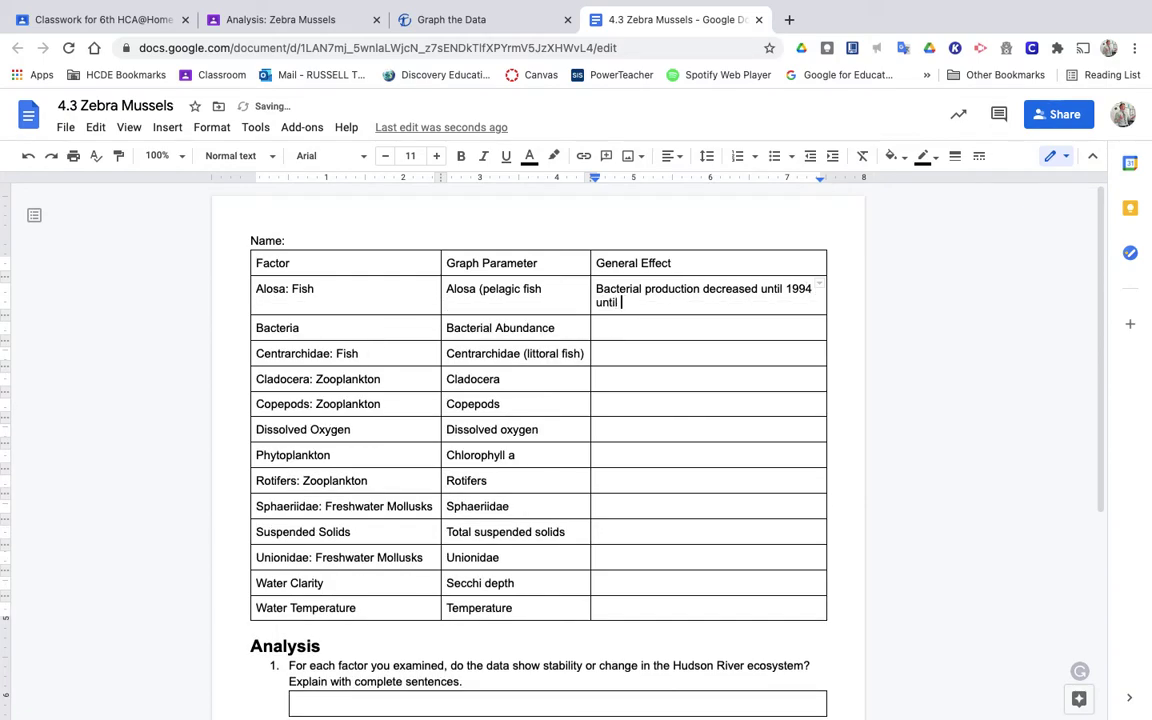
Step: Complete the General Effect sentence for Alosa: Fish with "it started to increase again."
{"action": "type", "text": " its"}
{"action": "key", "text": "BackSpace"}
{"action": "key", "text": "BackSpace"}
{"action": "type", "text": "start"}
{"action": "type", "text": "ed to increase again."}
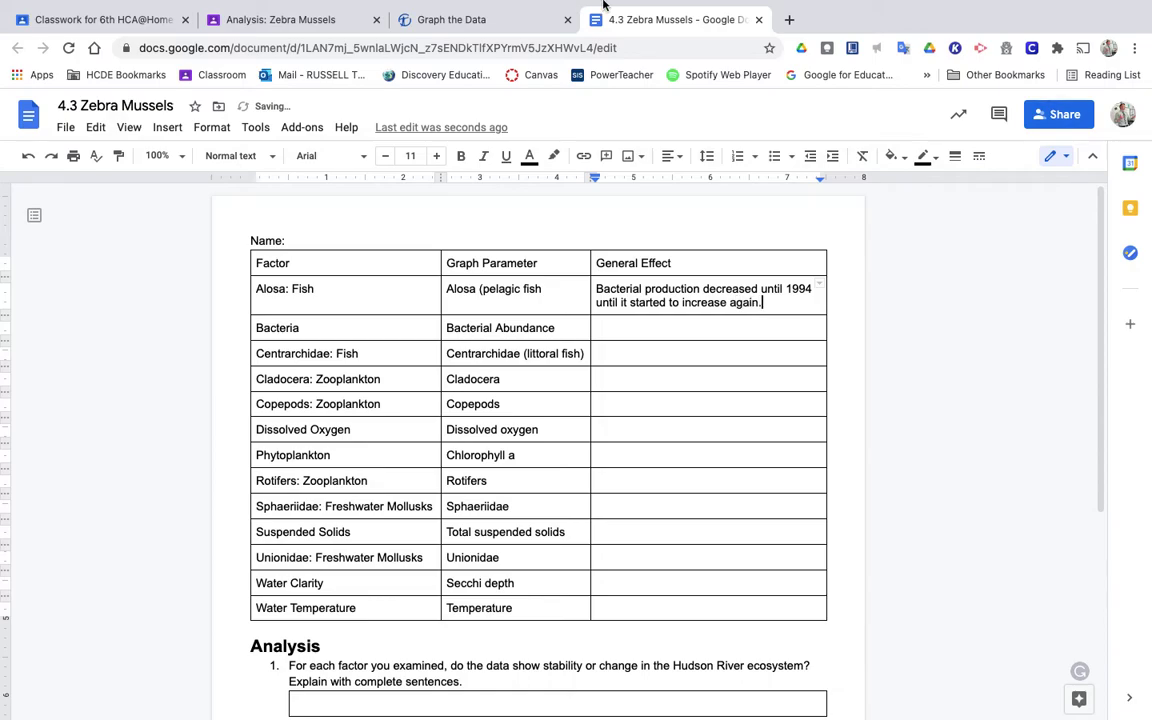
Step: Return to the Kingston graph and change the second parameter to Chlorophyll a (micrograms/L)
{"action": "left_click", "coordinate": [496, 20]}
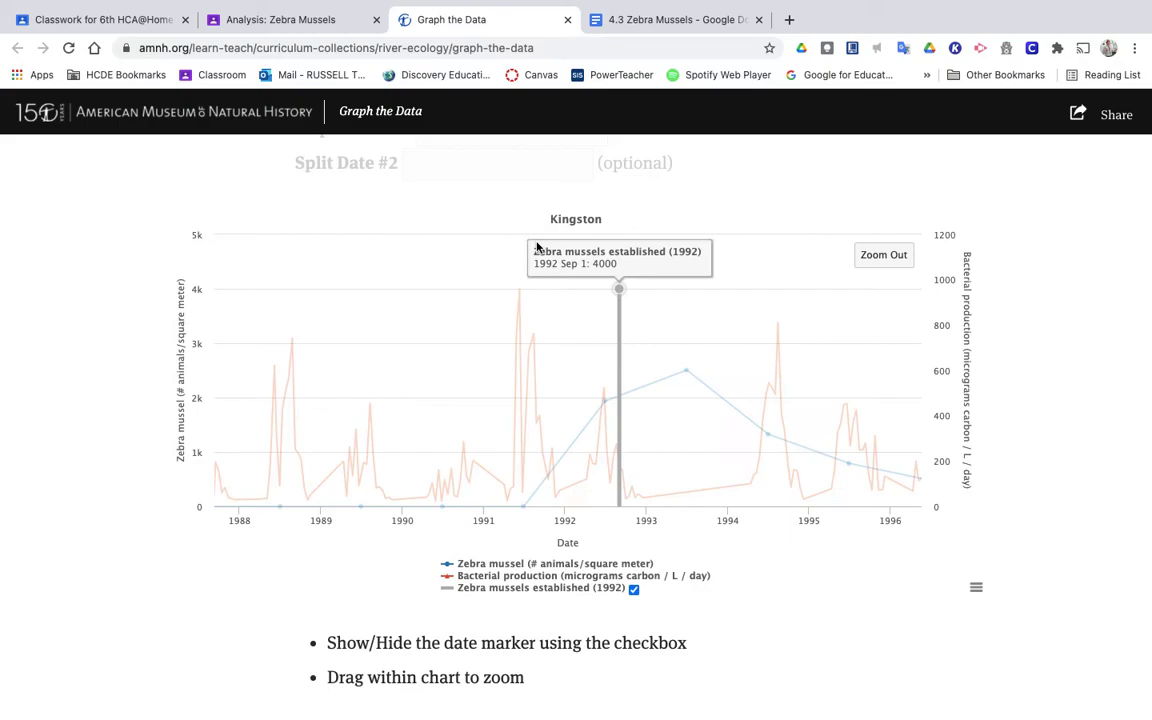
{"action": "scroll", "coordinate": [537, 247], "scroll_direction": "up", "scroll_amount": 3}
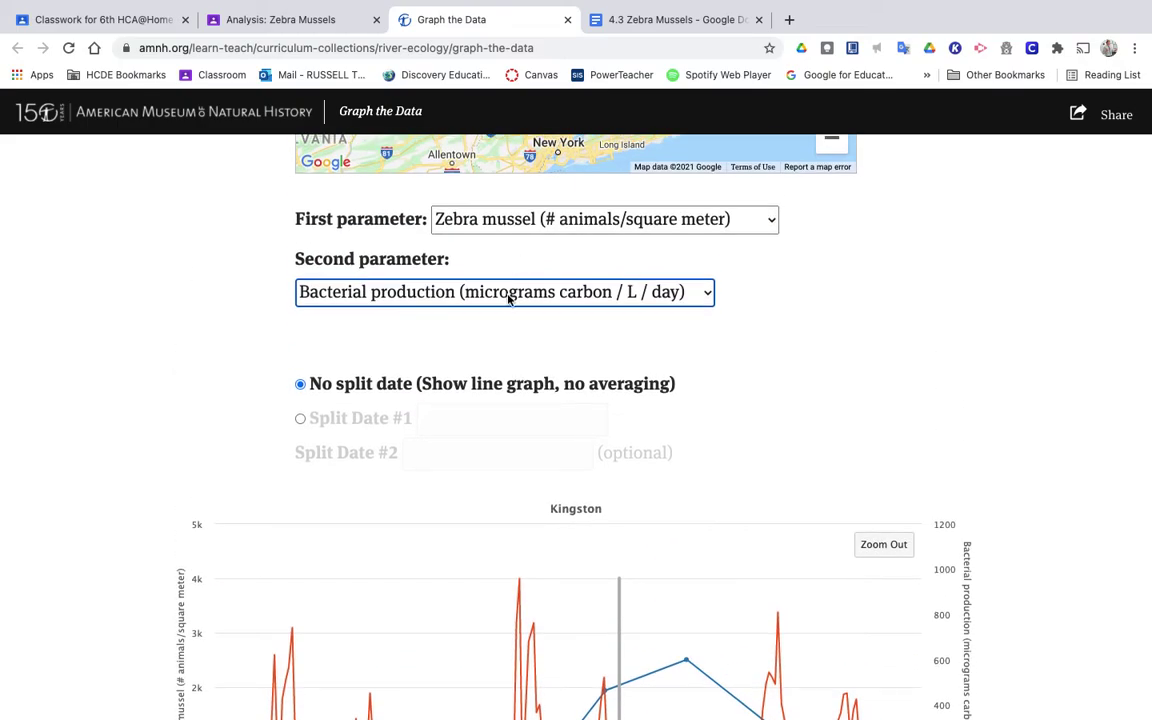
{"action": "left_click", "coordinate": [509, 298]}
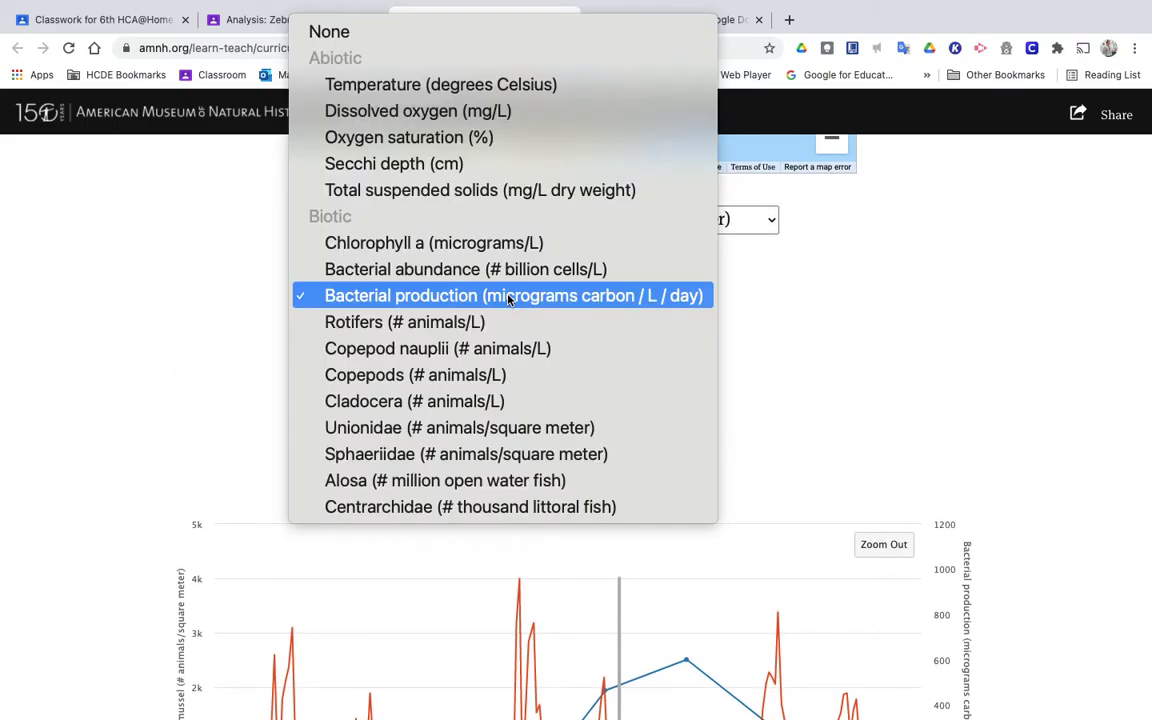
{"action": "left_click", "coordinate": [463, 254]}
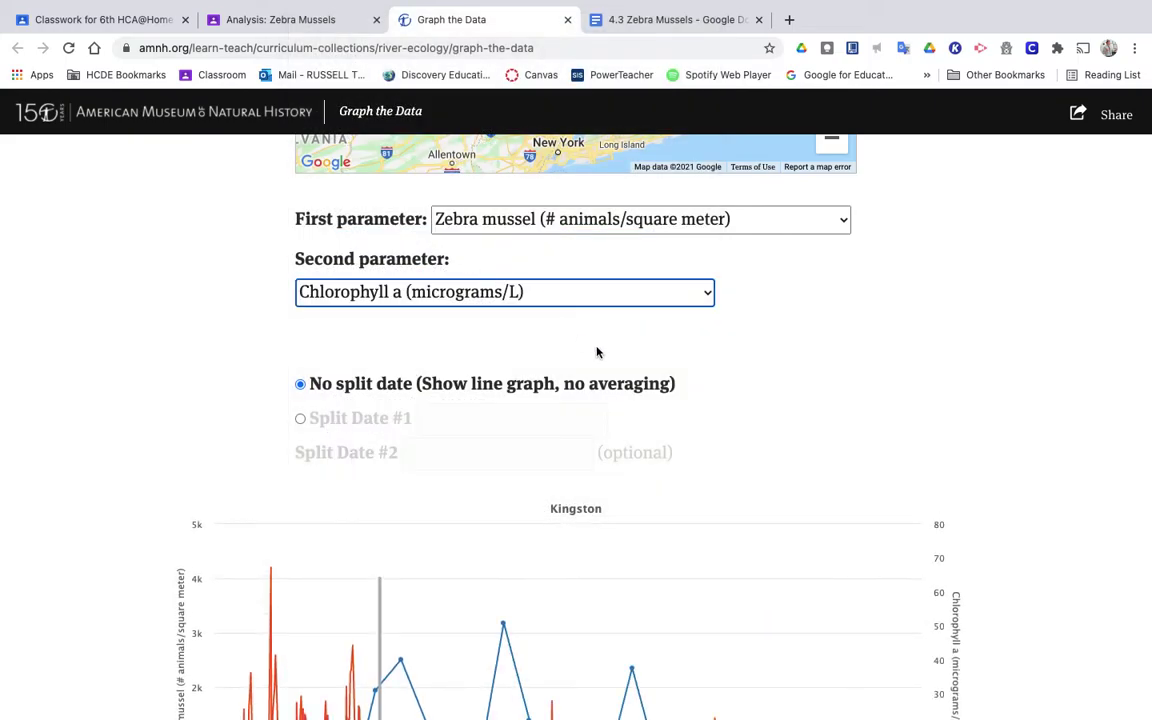
Step: Zoom the zebra mussel and chlorophyll a chart to about 1988 through 1996
{"action": "scroll", "coordinate": [640, 390], "scroll_direction": "down", "scroll_amount": 1}
{"action": "scroll", "coordinate": [691, 430], "scroll_direction": "down", "scroll_amount": 3}
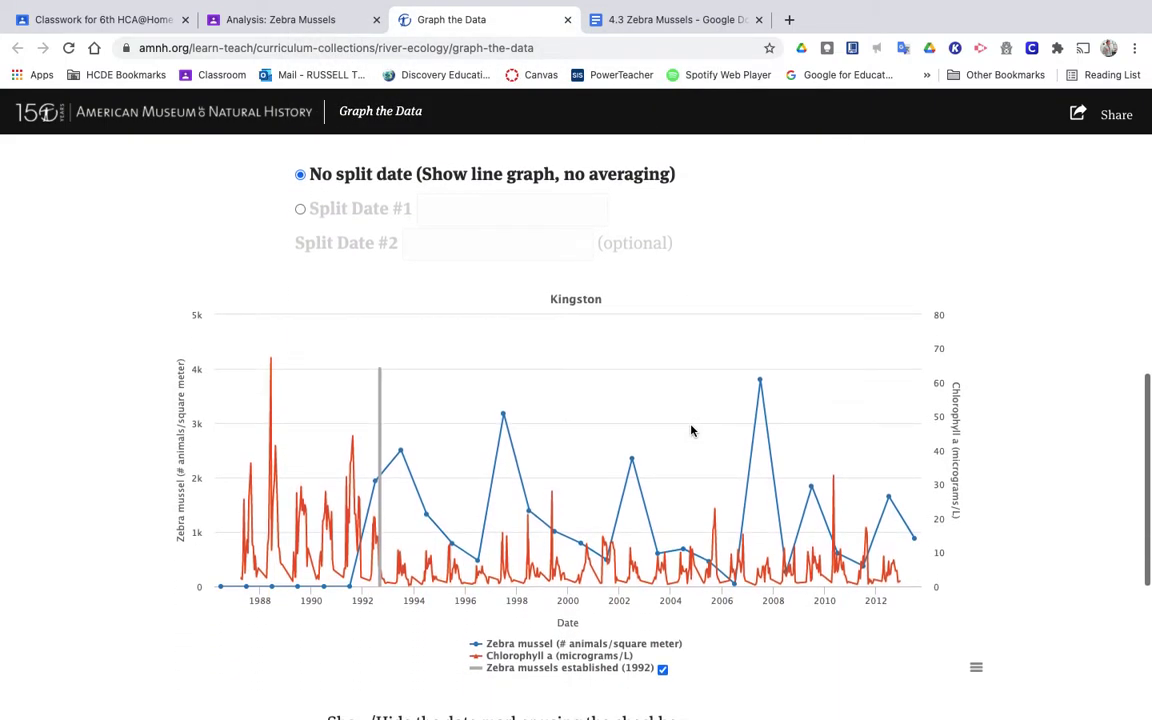
{"action": "left_click_drag", "start_coordinate": [257, 419], "coordinate": [481, 432]}
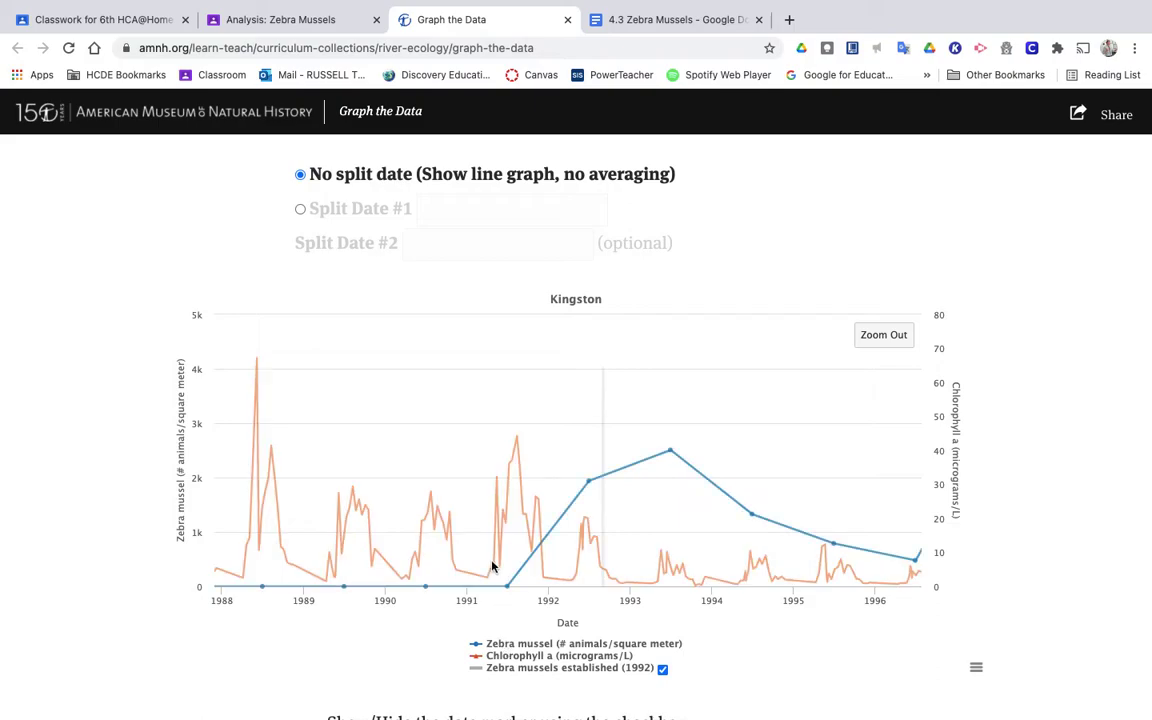
Step: Go back to the worksheet and review its four Analysis questions below the factor table
{"action": "left_click", "coordinate": [655, 20]}
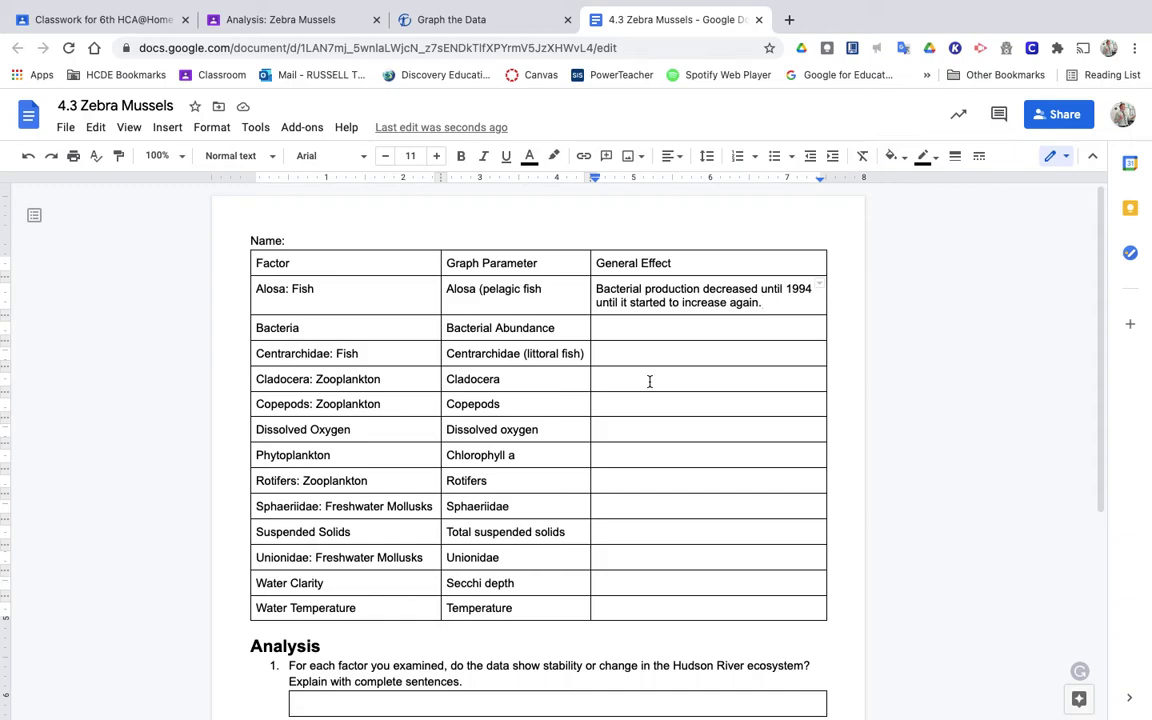
{"action": "scroll", "coordinate": [694, 470], "scroll_direction": "down", "scroll_amount": 3}
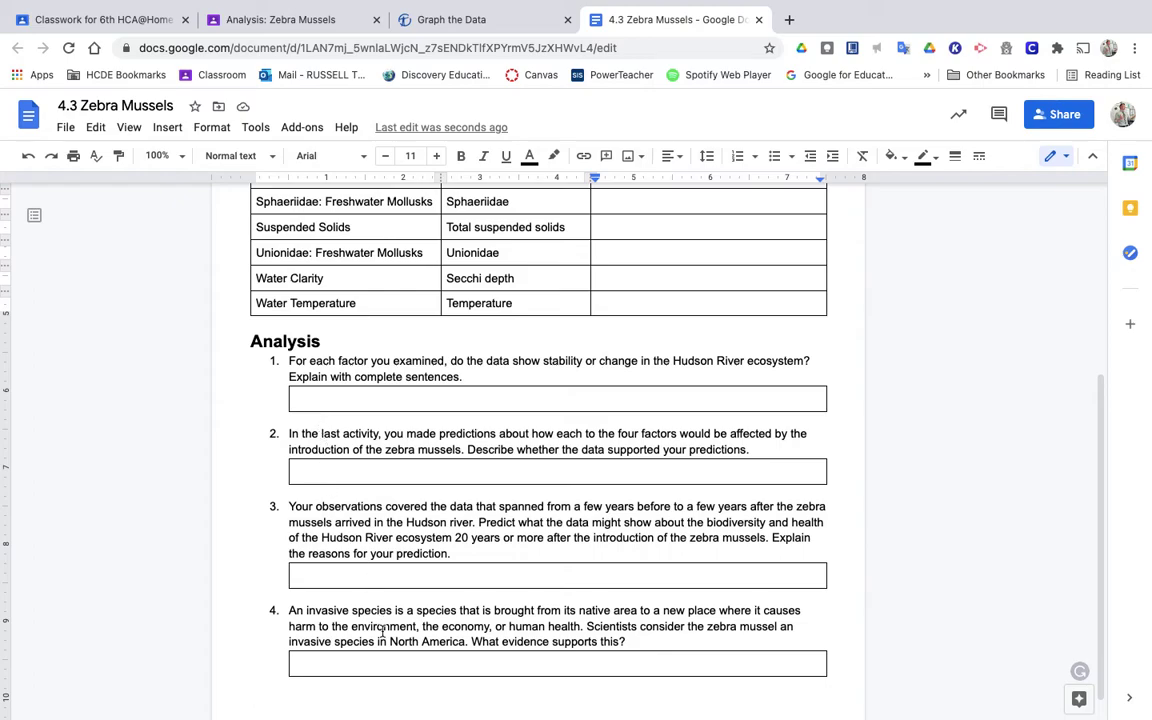
Step: Open "Zebra Mussels Invade.pdf" from the assignment and look through its first page, including the Lake Michigan density maps
{"action": "left_click", "coordinate": [285, 22]}
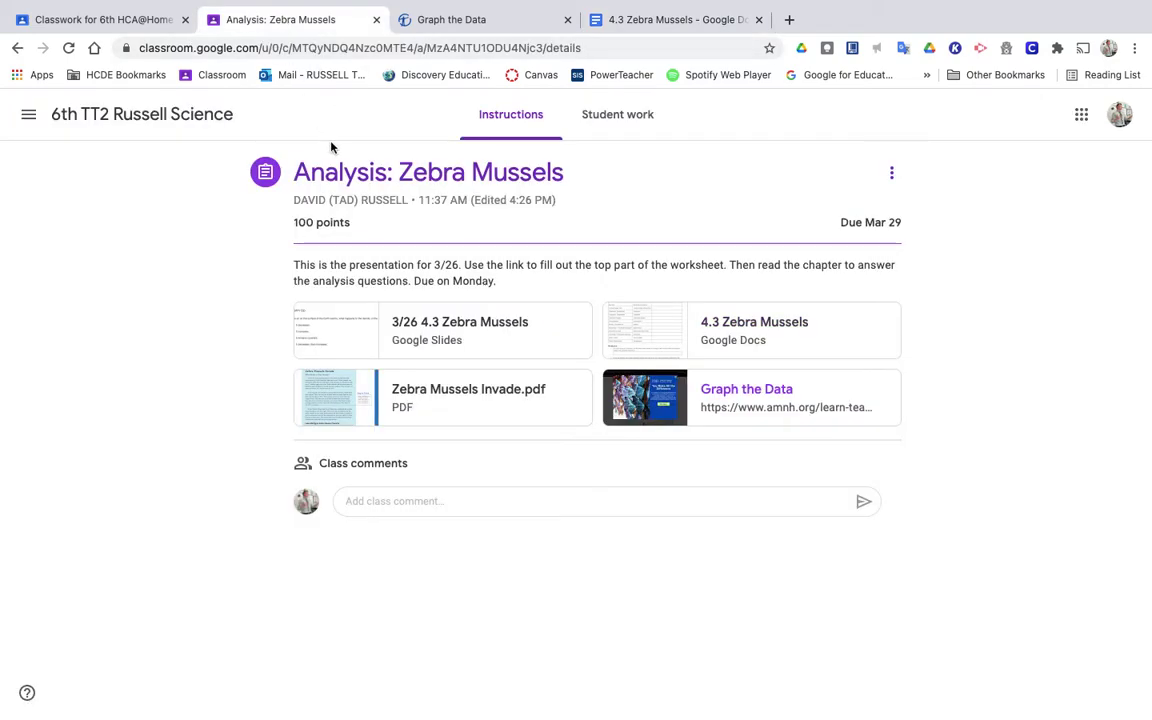
{"action": "left_click", "coordinate": [420, 397]}
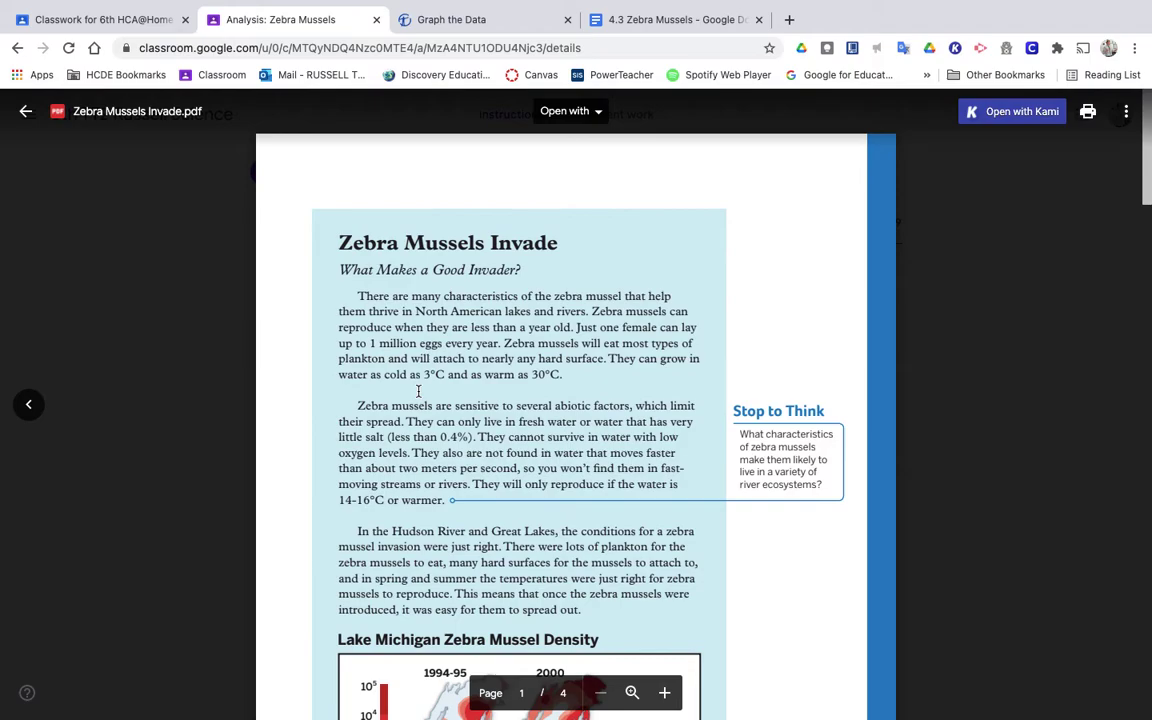
{"action": "scroll", "coordinate": [418, 390], "scroll_direction": "down", "scroll_amount": 3}
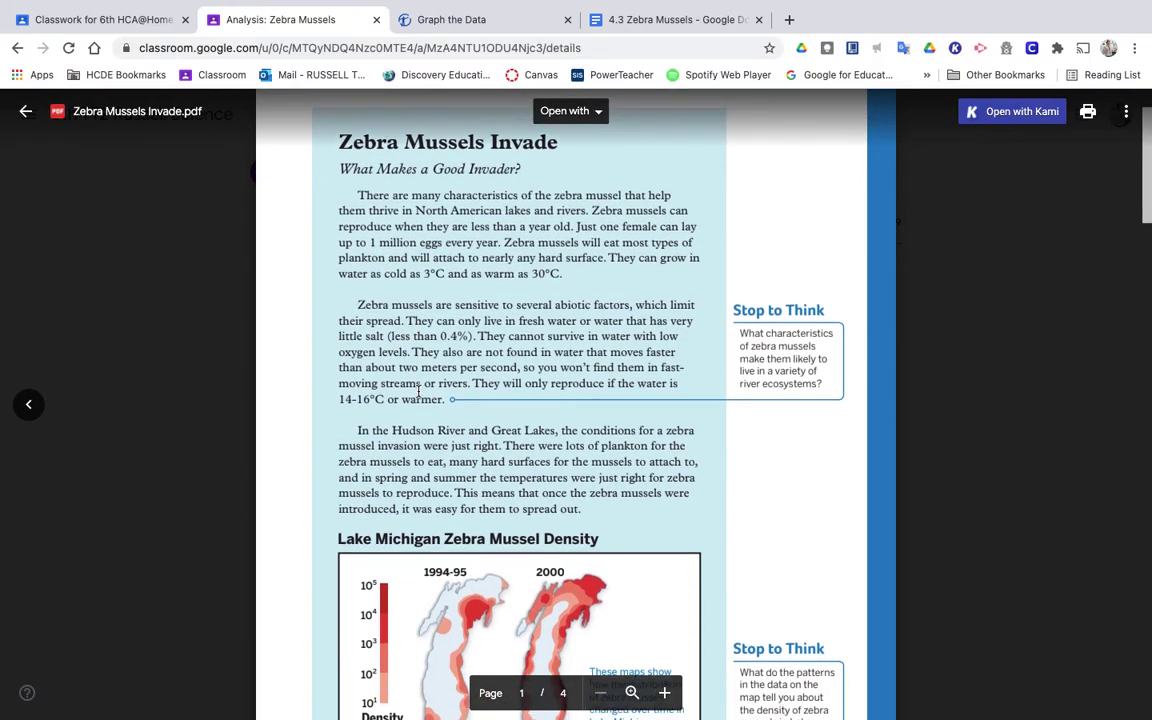
{"action": "scroll", "coordinate": [418, 390], "scroll_direction": "down", "scroll_amount": 5}
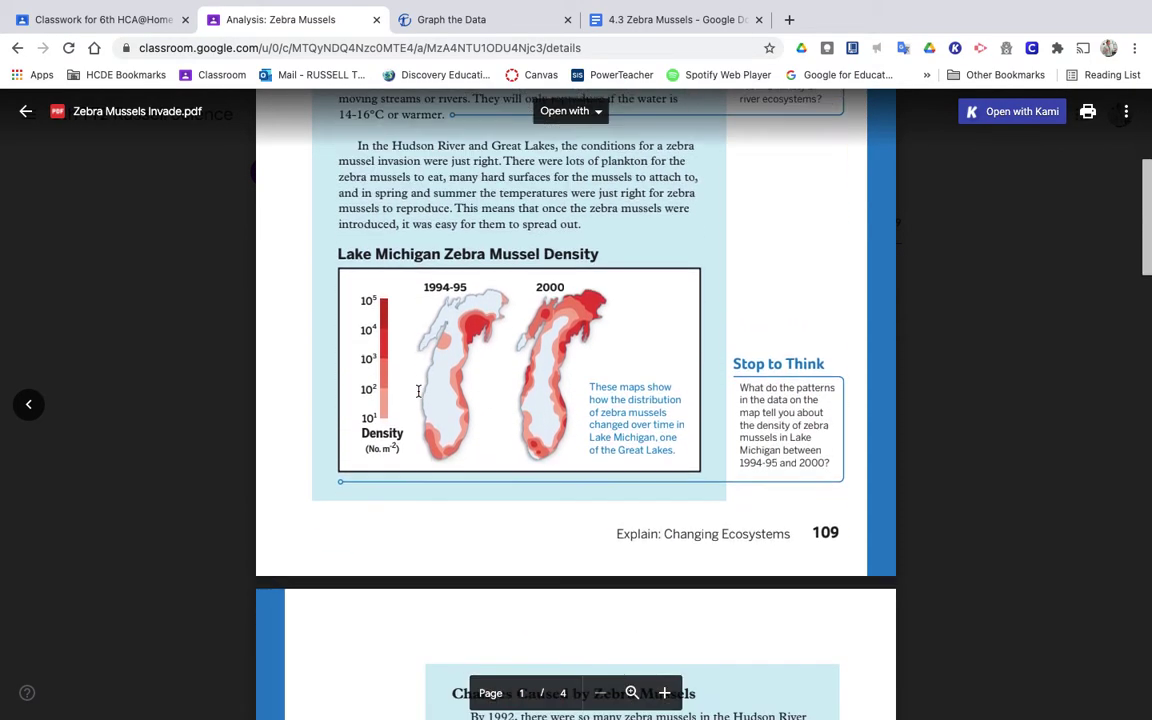
Step: View the PDF's "Changes Caused by Zebra Mussels" page, and return to the 4.3 Zebra Mussels worksheet to review its Analysis questions against the factor table
{"action": "scroll", "coordinate": [418, 390], "scroll_direction": "down", "scroll_amount": 6}
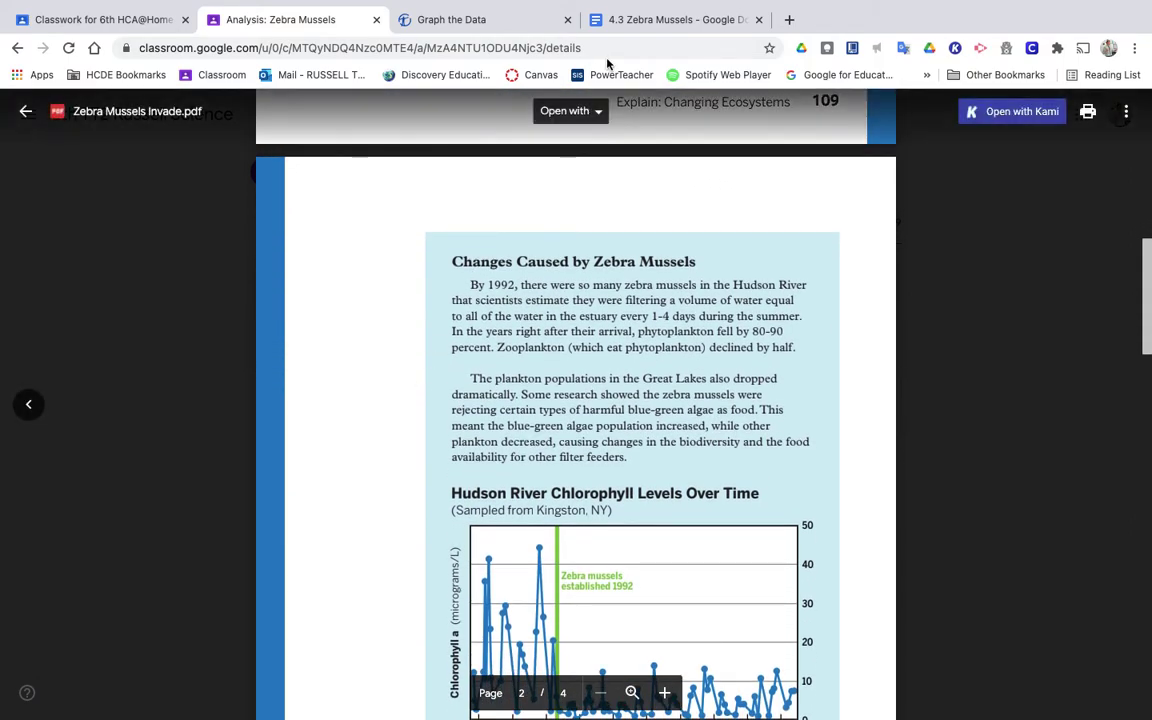
{"action": "left_click", "coordinate": [647, 25]}
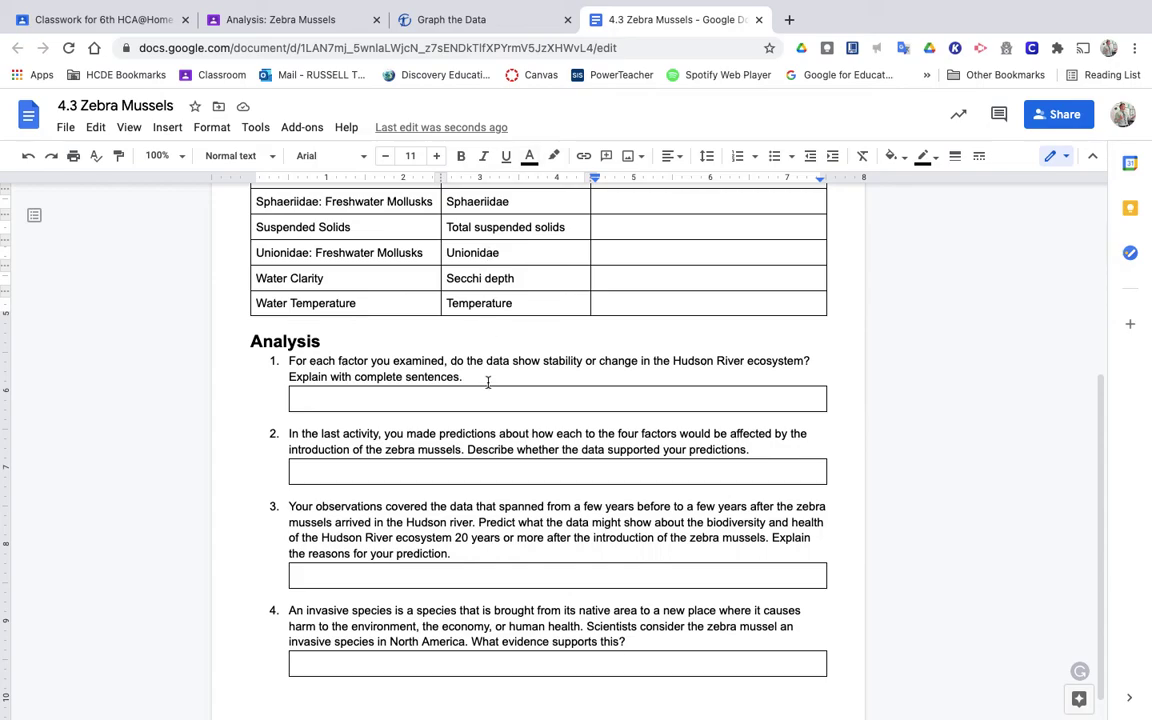
{"action": "scroll", "coordinate": [485, 463], "scroll_direction": "down", "scroll_amount": 1}
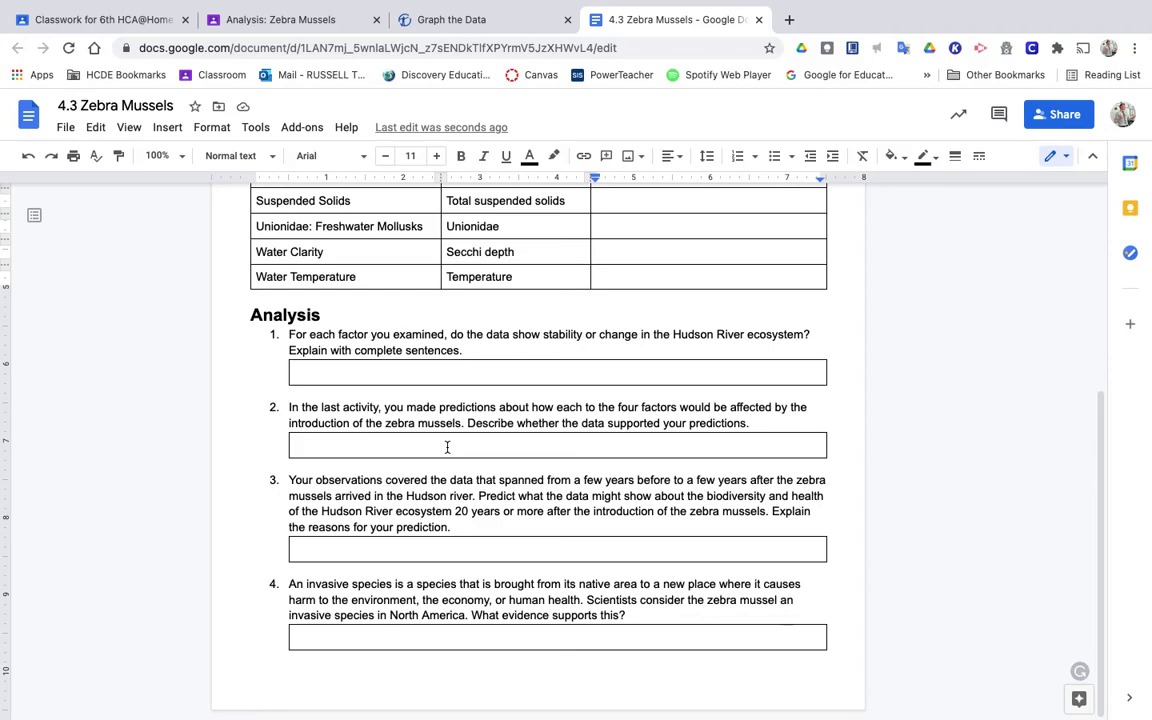
{"action": "scroll", "coordinate": [447, 447], "scroll_direction": "up", "scroll_amount": 2}
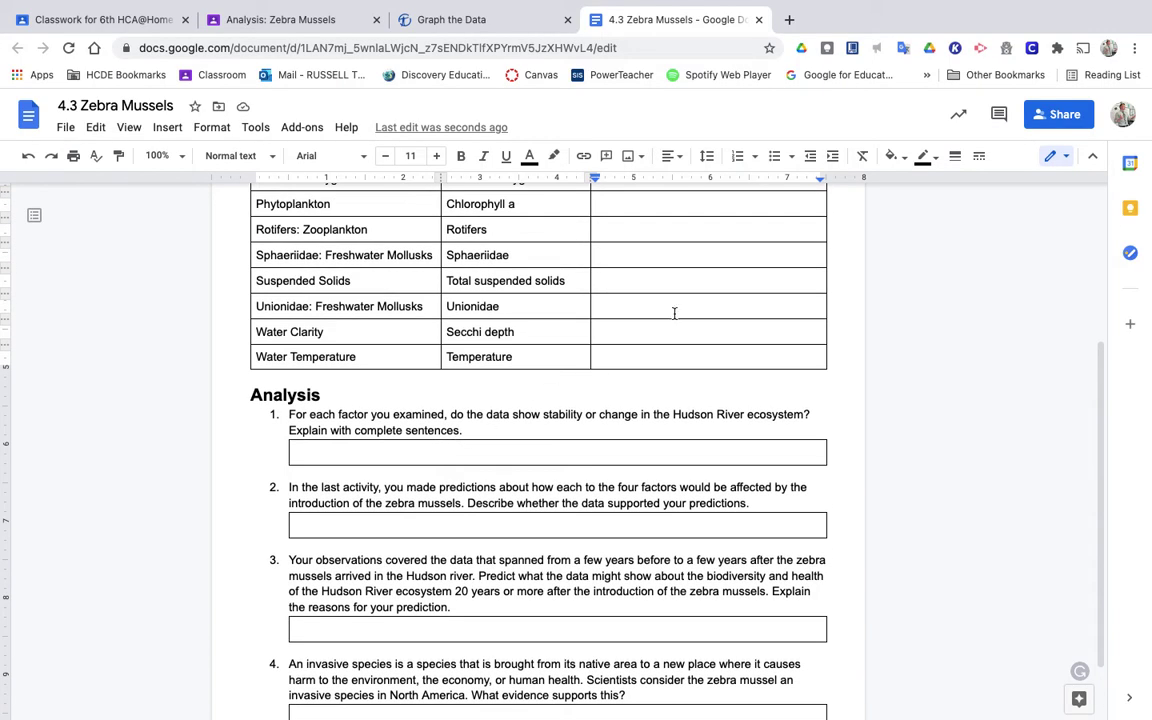
{"action": "scroll", "coordinate": [674, 313], "scroll_direction": "up", "scroll_amount": 4}
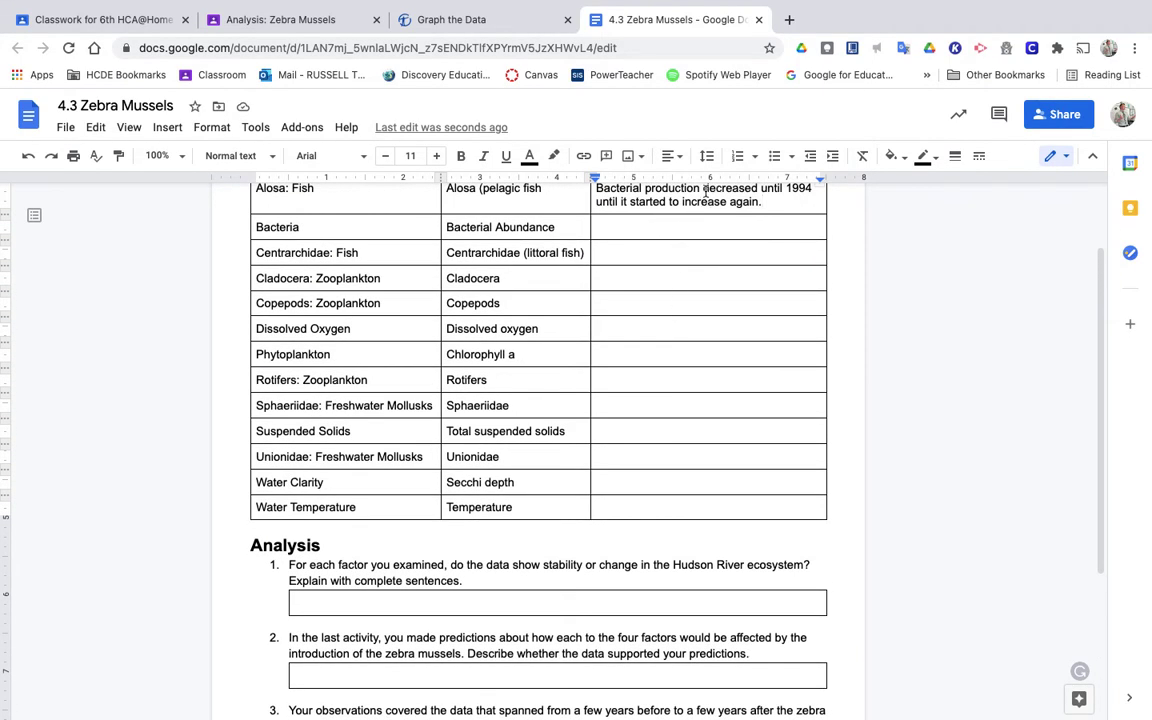
{"action": "scroll", "coordinate": [688, 195], "scroll_direction": "up", "scroll_amount": 1}
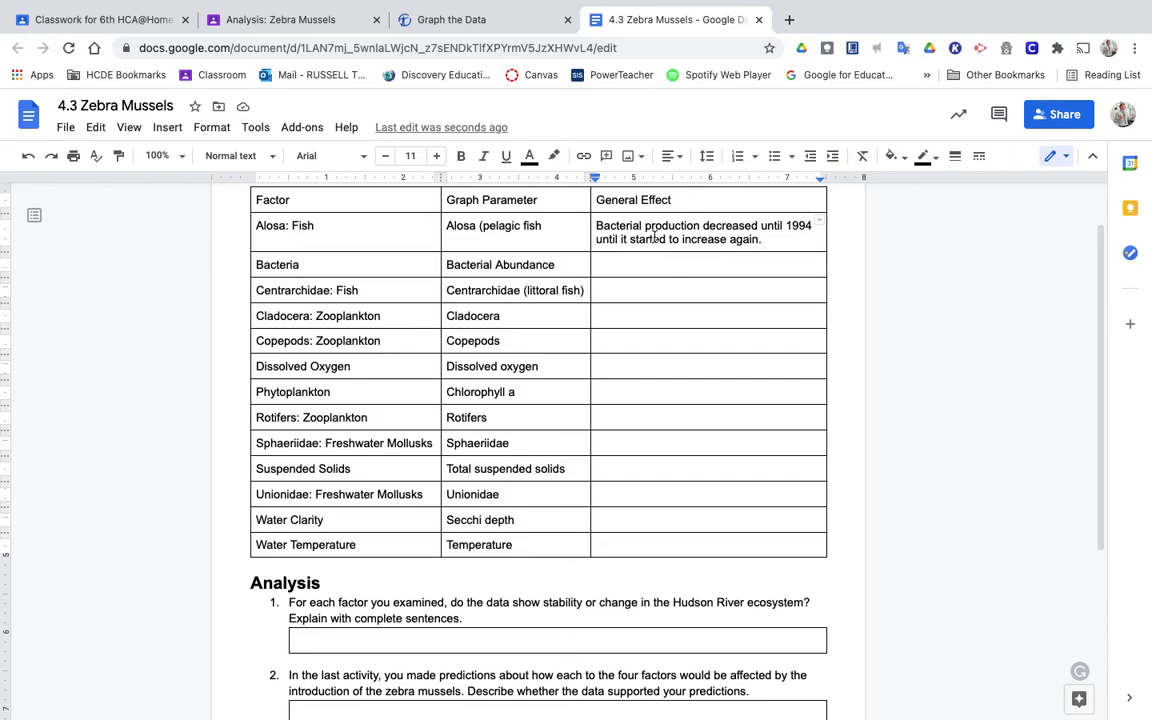
{"action": "scroll", "coordinate": [604, 391], "scroll_direction": "down", "scroll_amount": 6}
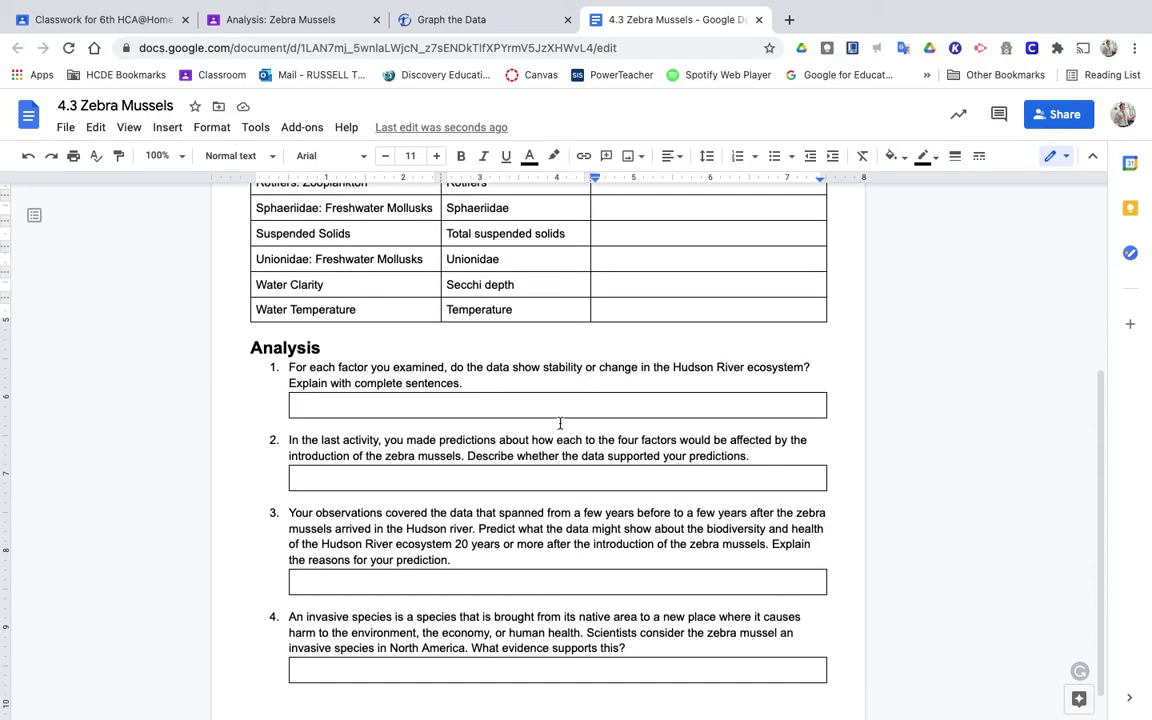
{"action": "scroll", "coordinate": [558, 410], "scroll_direction": "up", "scroll_amount": 1}
{"action": "scroll", "coordinate": [557, 400], "scroll_direction": "up", "scroll_amount": 4}
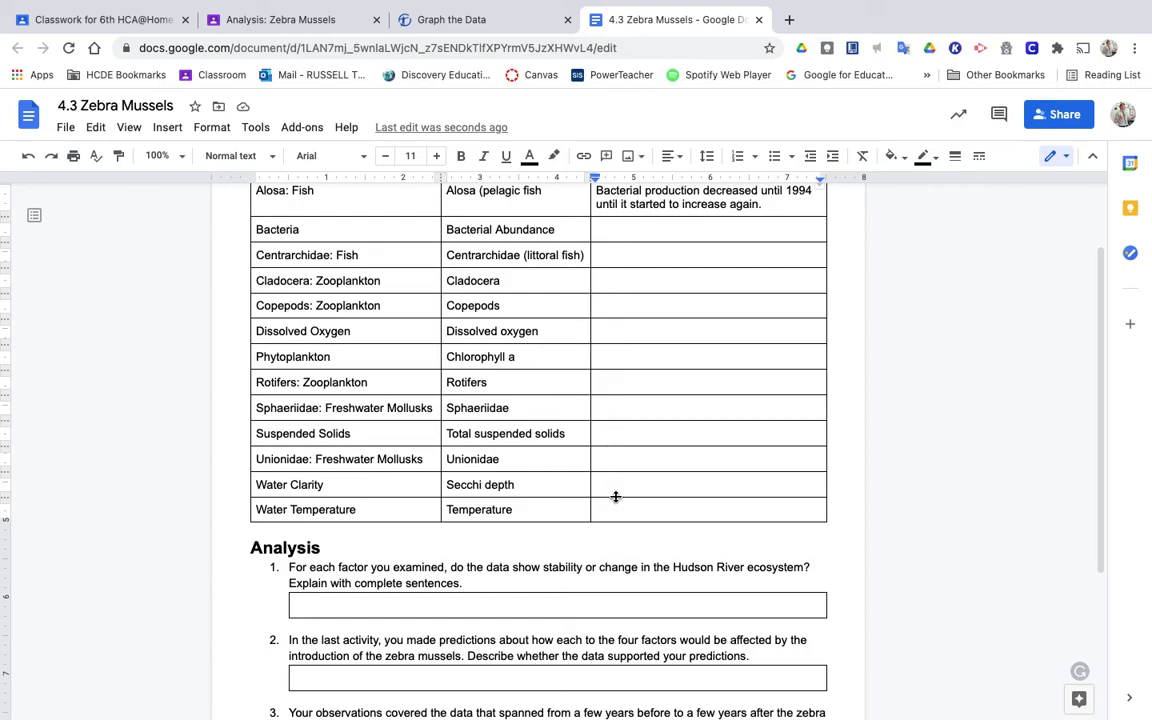
{"action": "scroll", "coordinate": [616, 496], "scroll_direction": "down", "scroll_amount": 1}
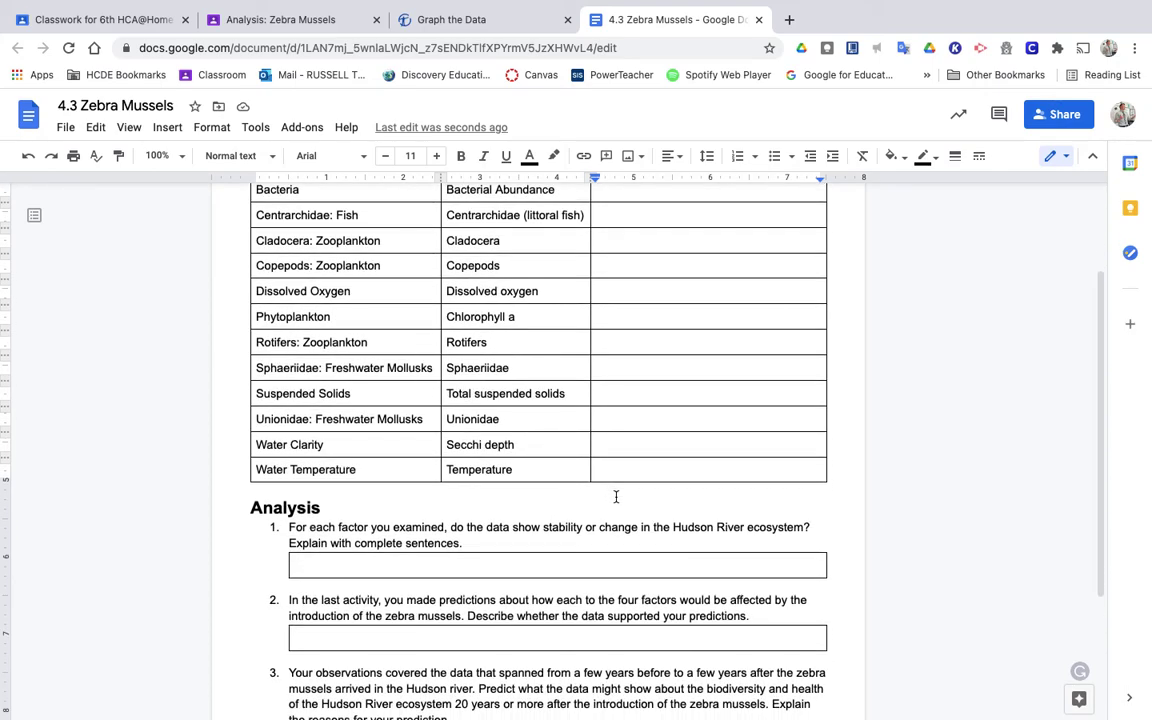